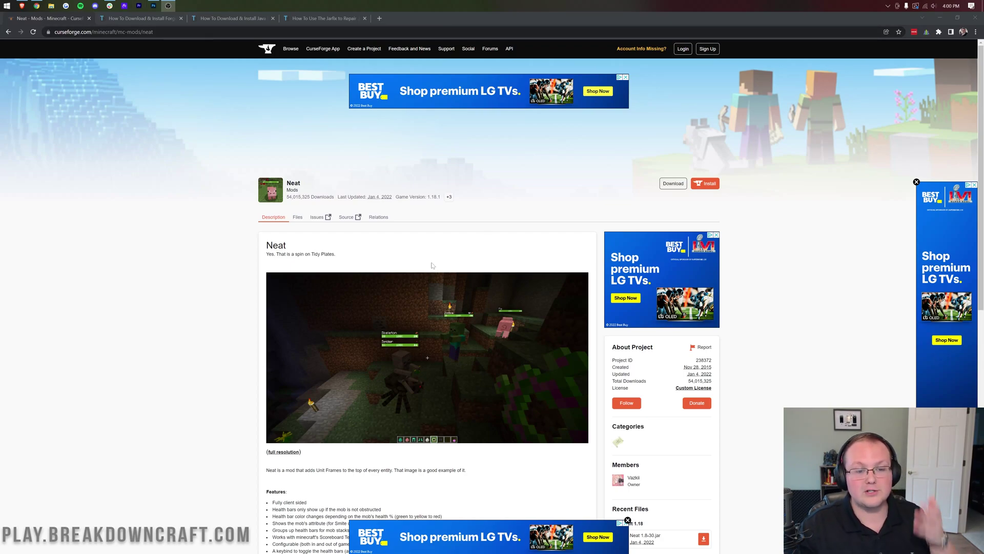
- Download the Neat 1.8-30 jar listed under Minecraft 1.18 in CurseForge's Recent Files
scroll(376, 259, down, 5)
scroll(377, 259, up, 5)
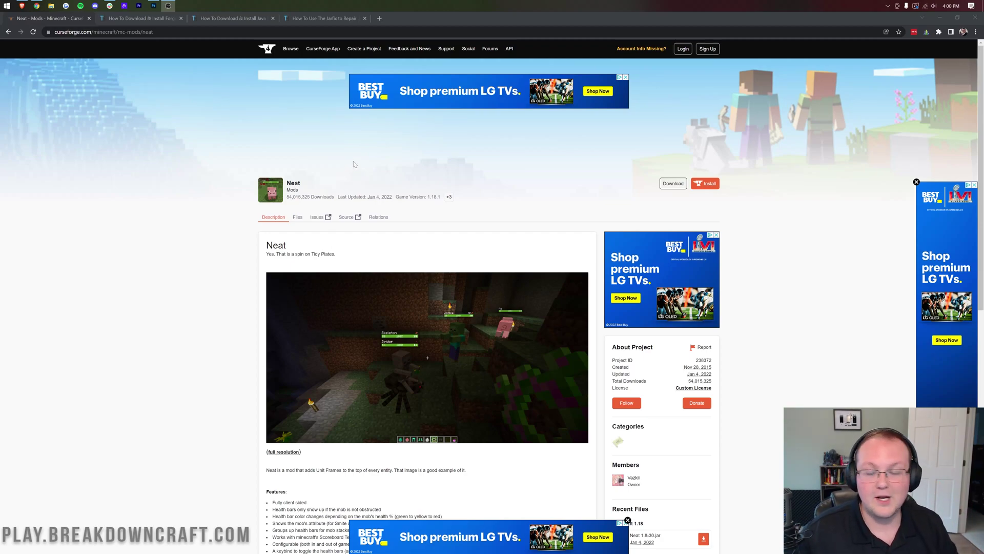
scroll(649, 155, down, 3)
scroll(649, 156, down, 3)
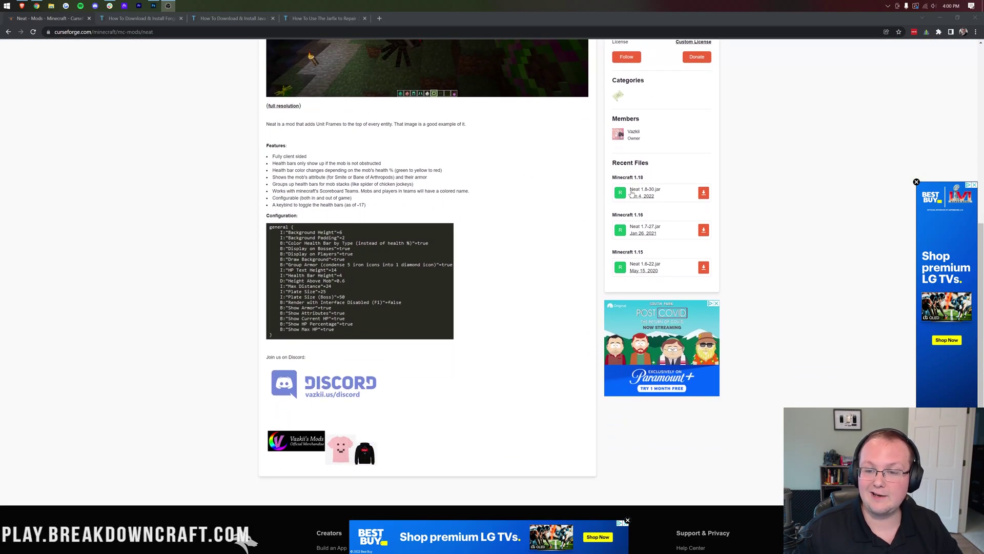
click(701, 195)
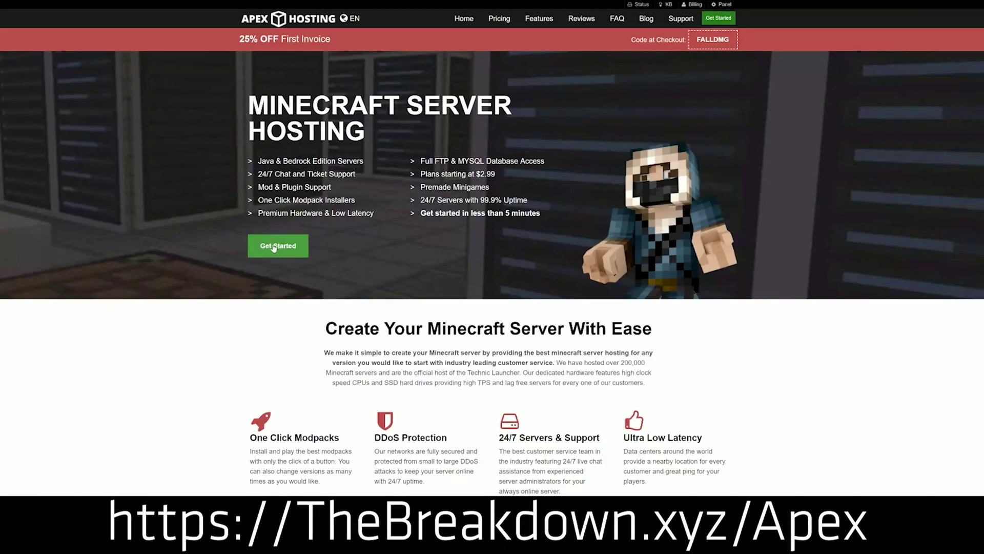
scroll(357, 285, down, 4)
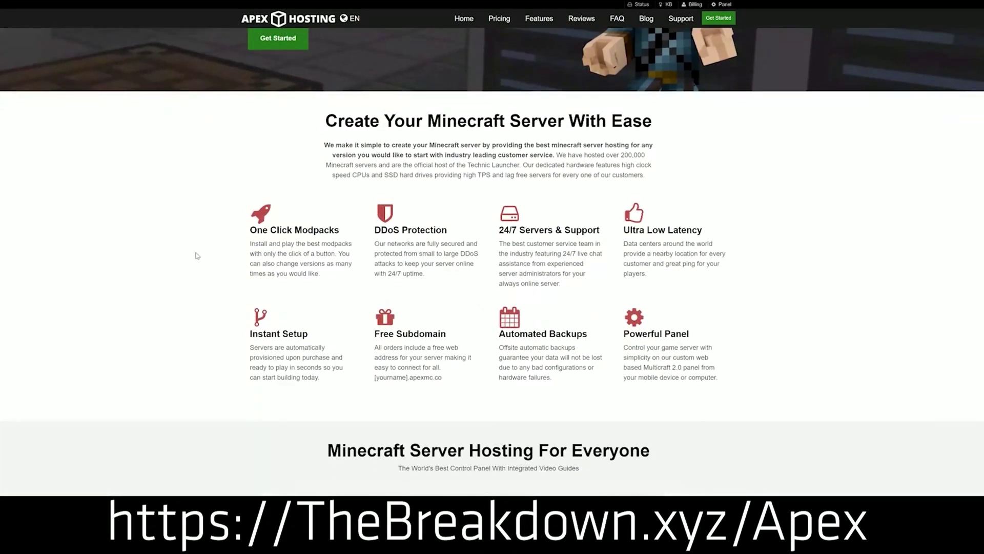
mouse_move(249, 229)
mouse_down()
mouse_move(469, 235)
mouse_move(603, 234)
mouse_move(609, 226)
mouse_up()
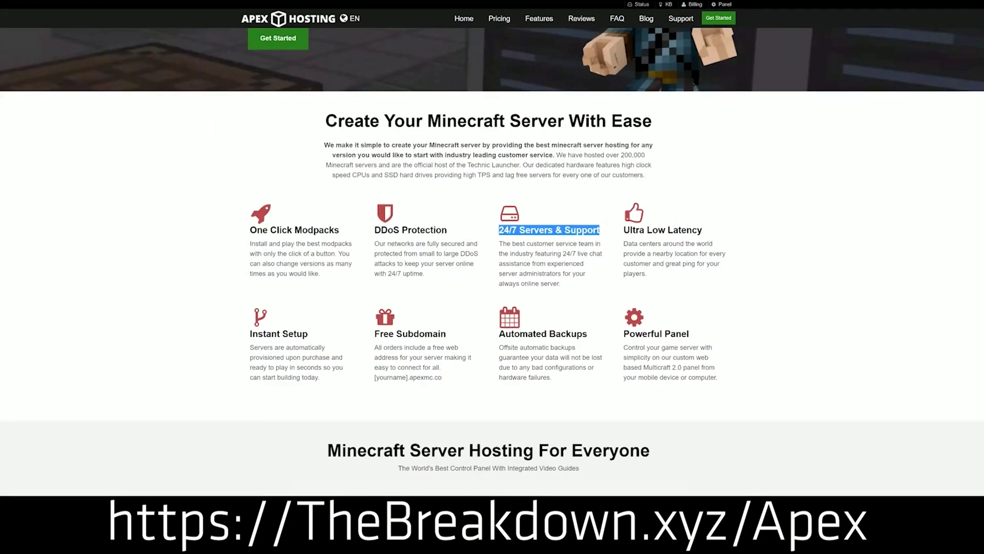
drag(498, 333, 618, 334)
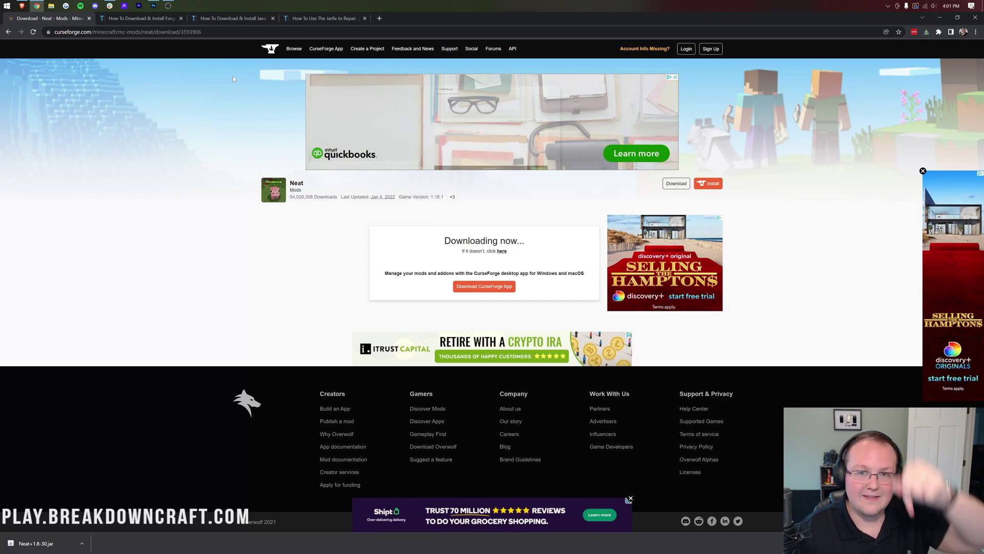
- From TheBreakdown.xyz's Forge guide tab, follow Download Forge to the MC 1.18.1 downloads page
key(ctrl+Tab)
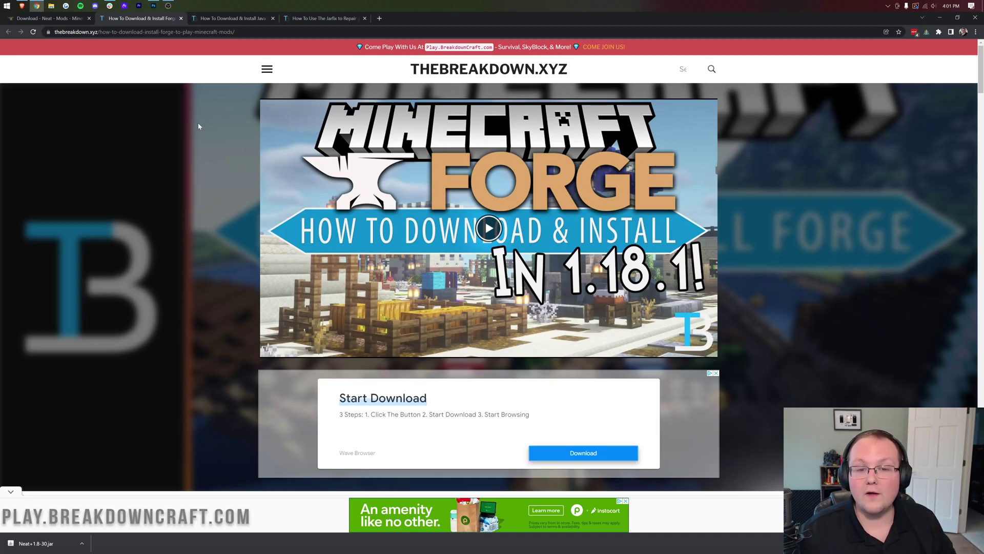
scroll(203, 125, down, 5)
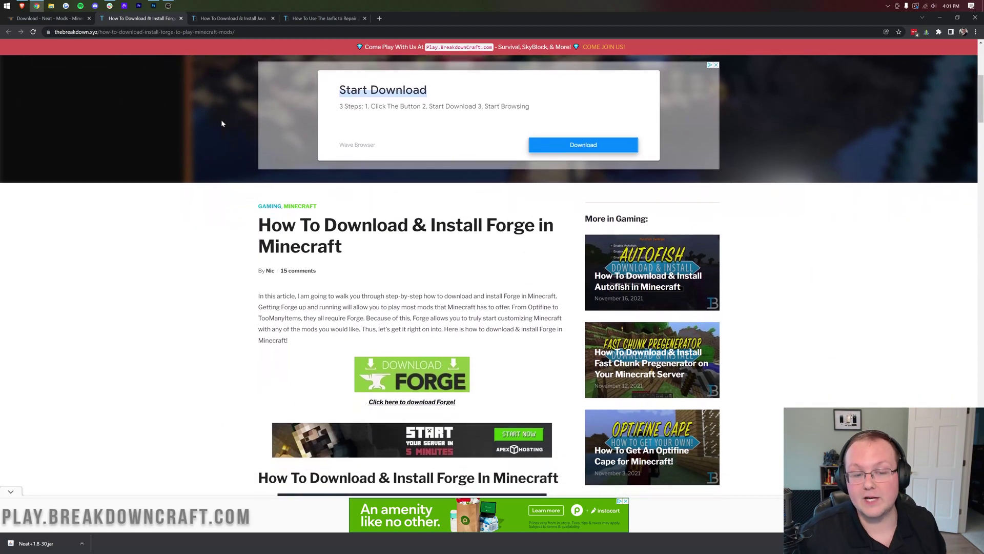
scroll(221, 124, down, 4)
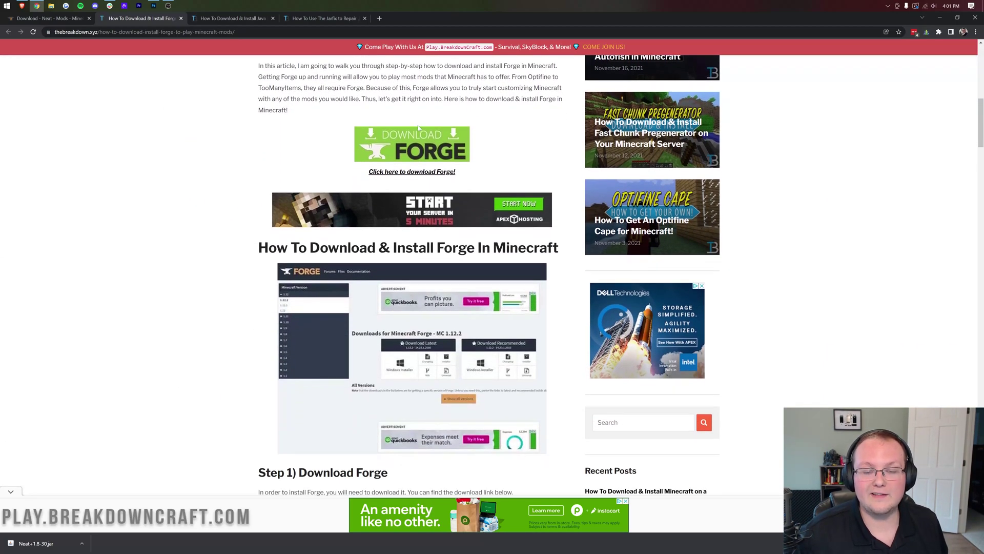
click(402, 145)
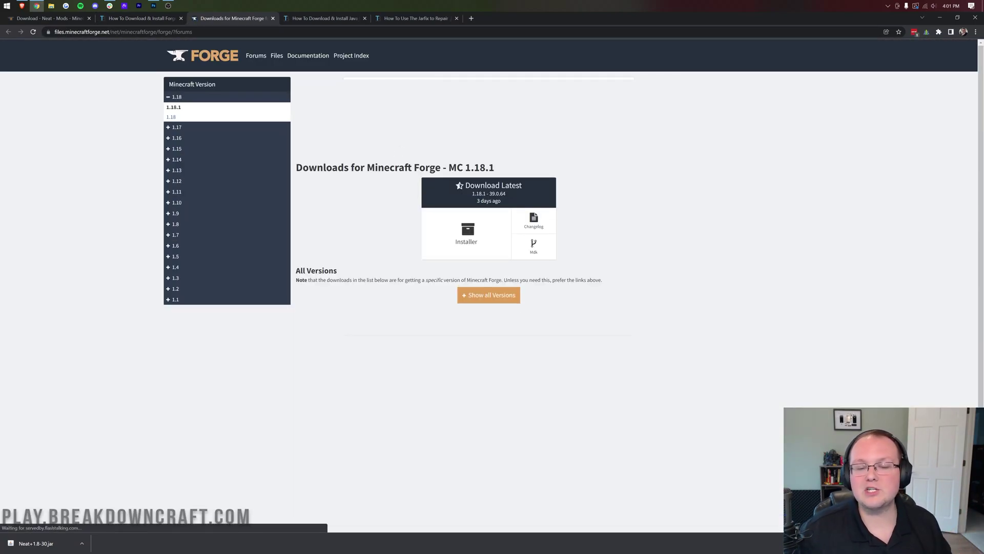
- Download the forge-1.18.1-39.0.64 installer, skipping the ad countdown
drag(448, 168, 495, 167)
click(503, 172)
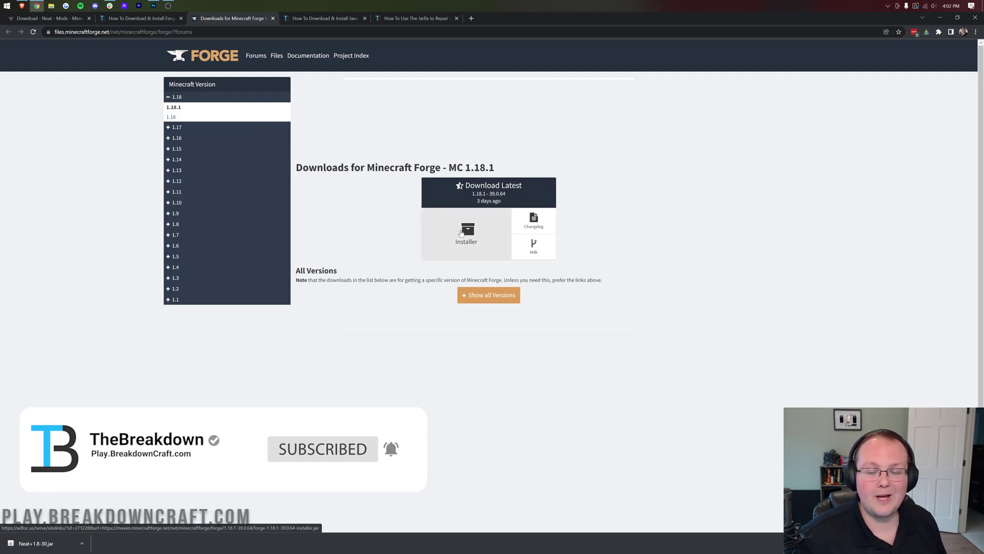
click(471, 242)
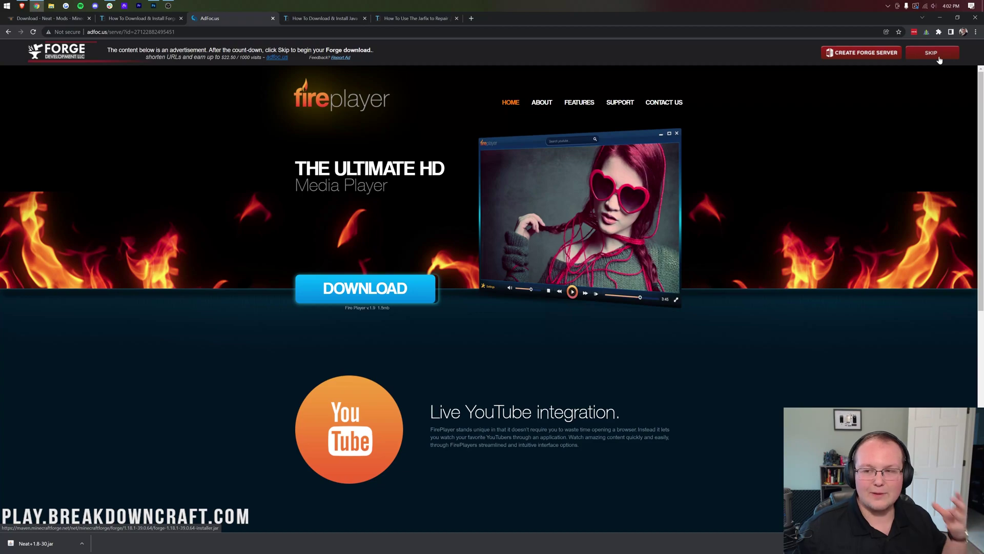
click(939, 60)
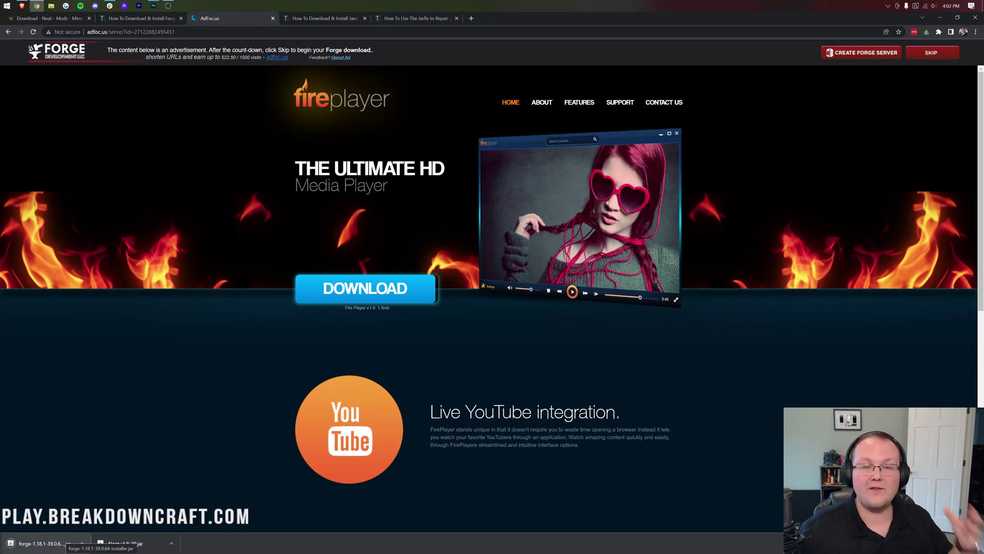
click(345, 21)
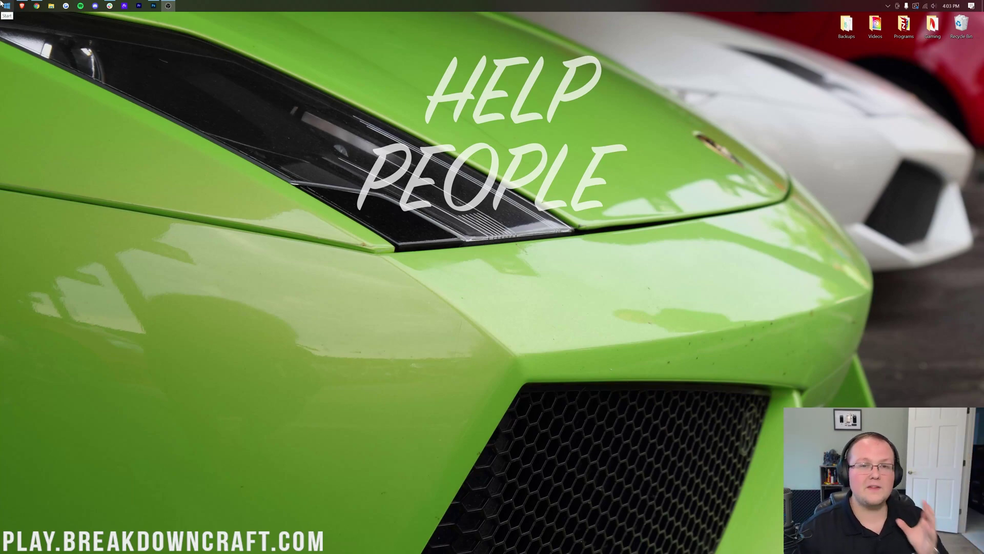
- Drag the Forge installer and Neat-1.18-30.jar from Downloads onto the desktop
click(2, 3)
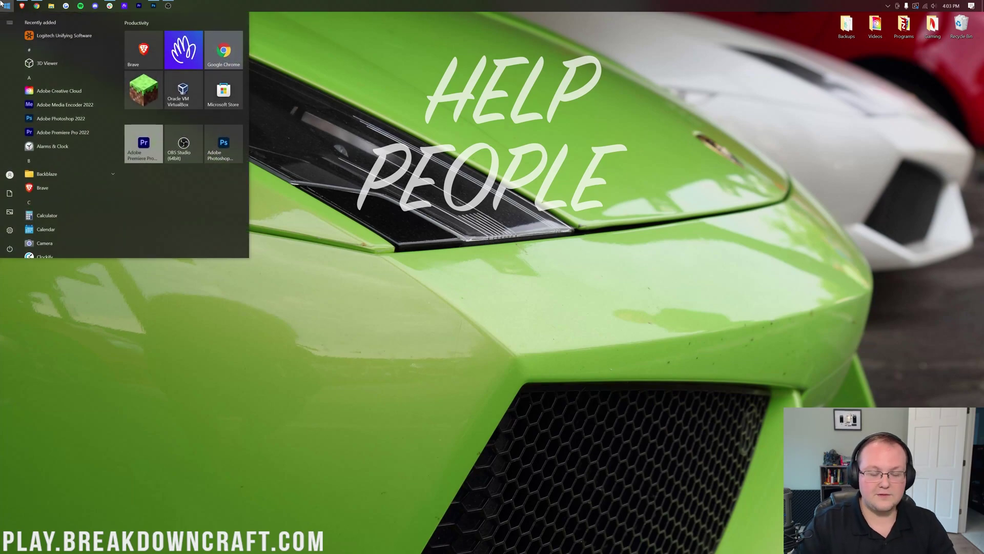
text(down)
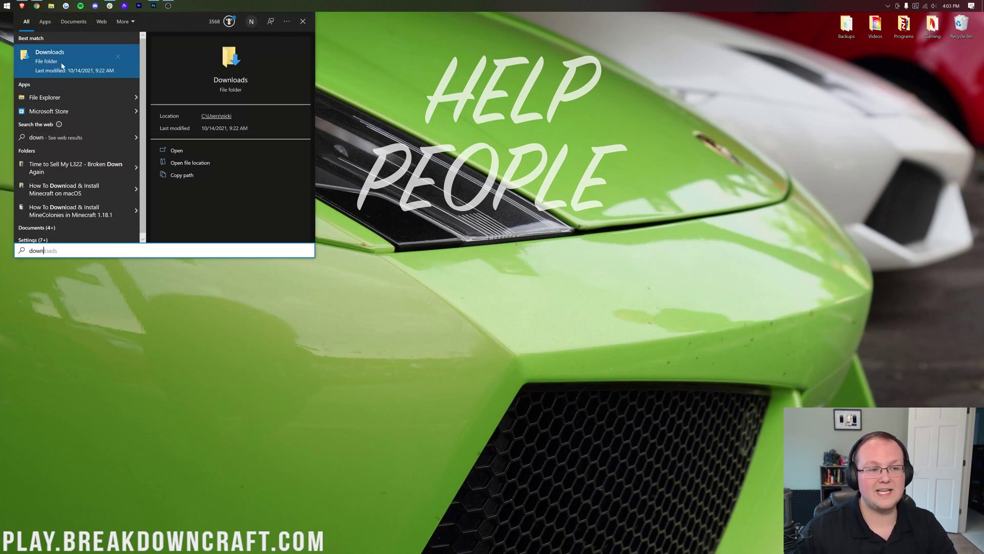
click(76, 69)
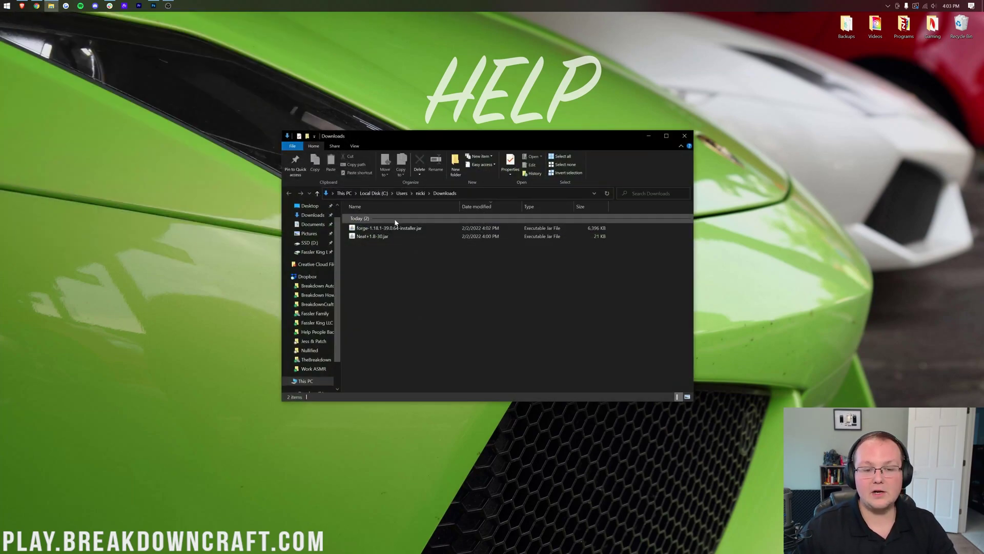
click(387, 230)
shift+click(374, 236)
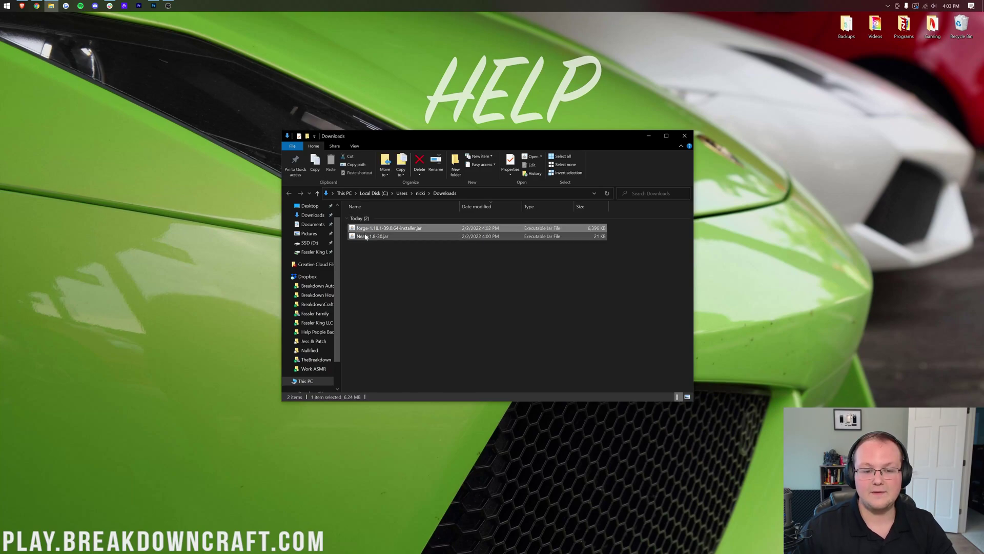
mouse_move(374, 236)
mouse_down()
mouse_move(447, 231)
mouse_move(361, 75)
mouse_move(297, 86)
mouse_move(287, 110)
mouse_up()
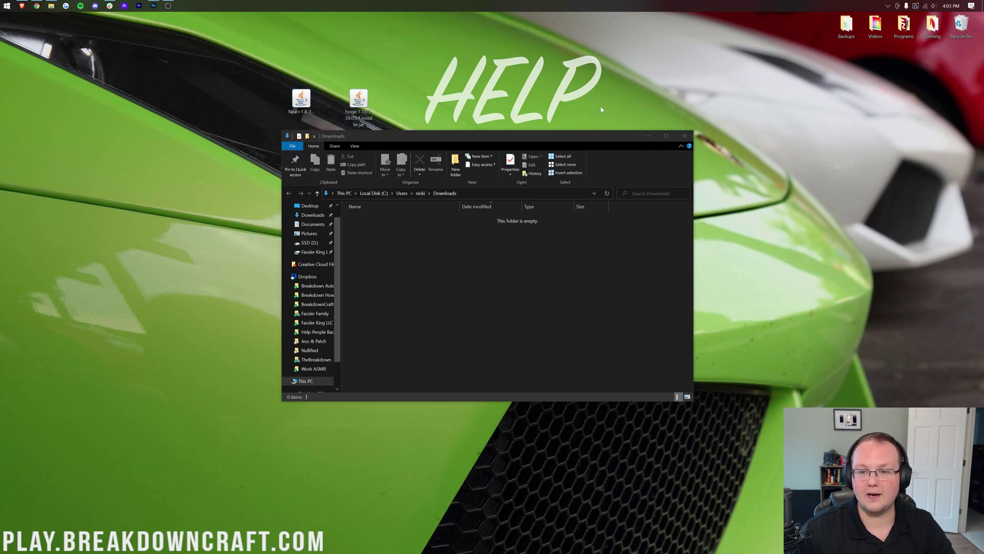
click(684, 135)
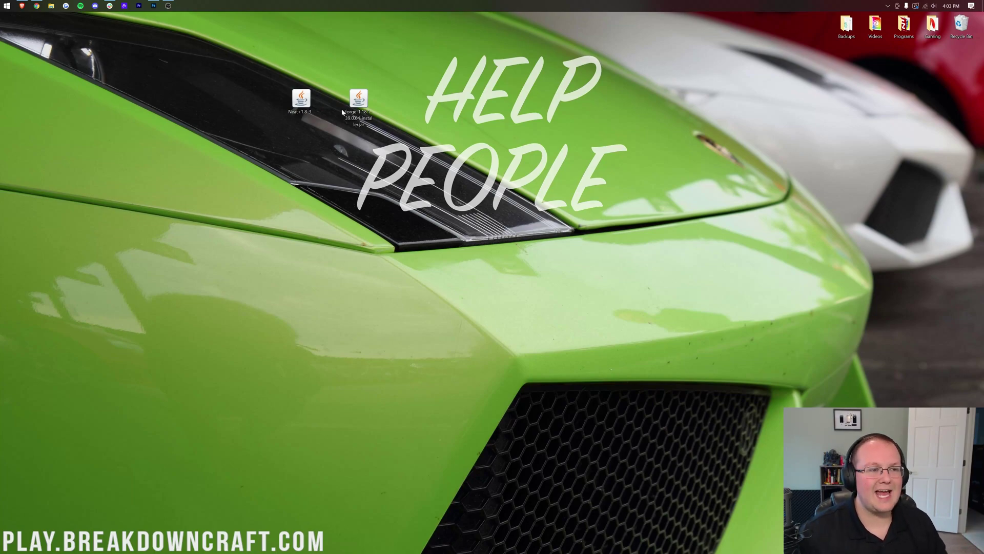
click(36, 6)
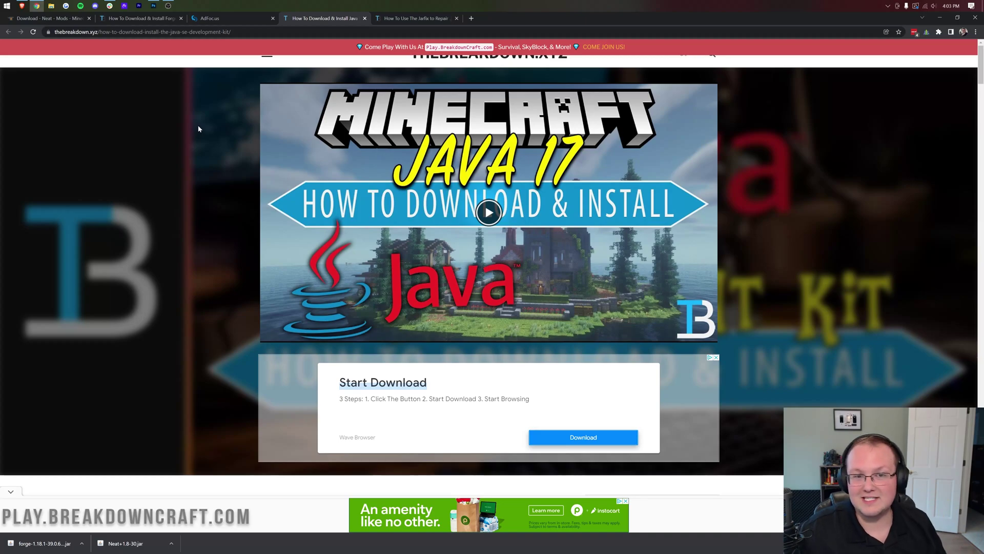
click(388, 21)
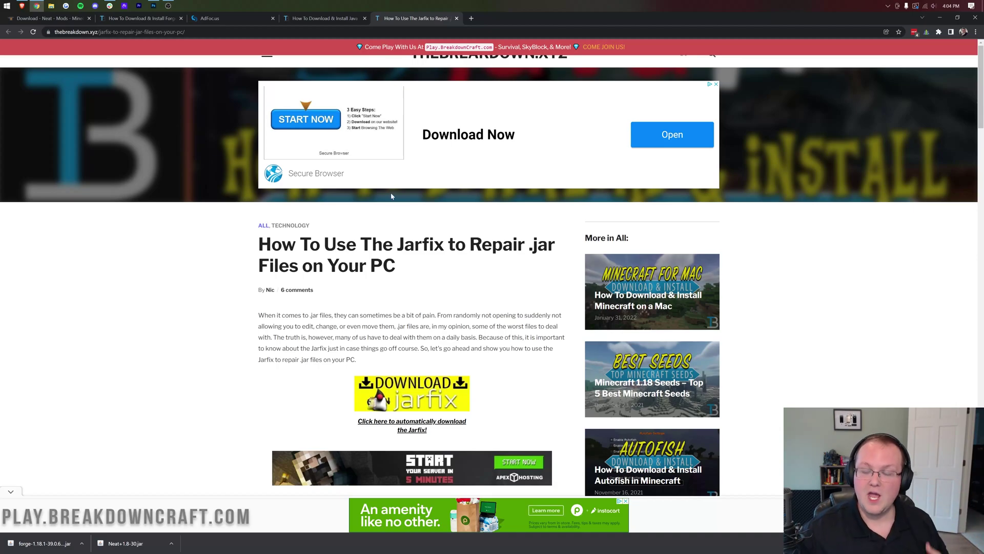
click(942, 19)
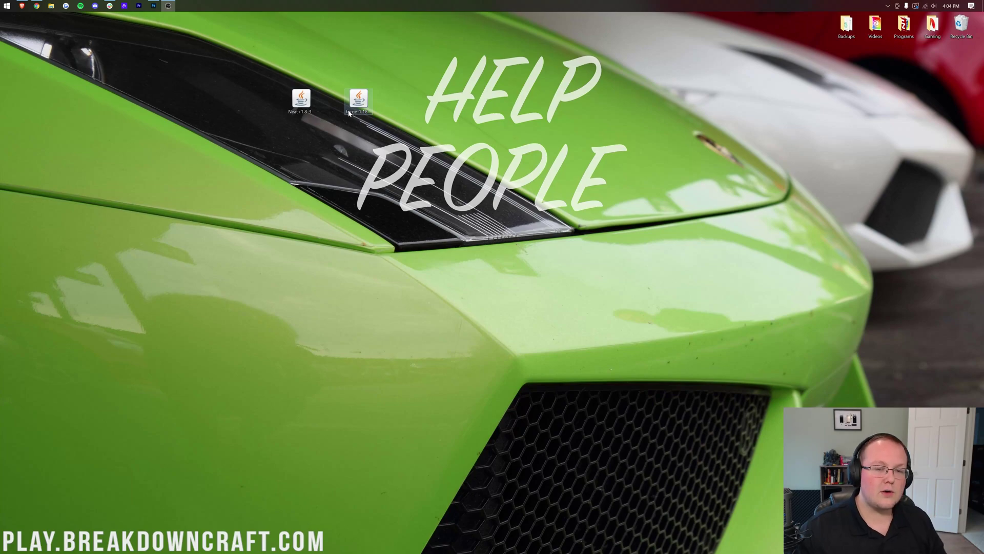
- Run the Forge installer jar with Java
right_click(352, 97)
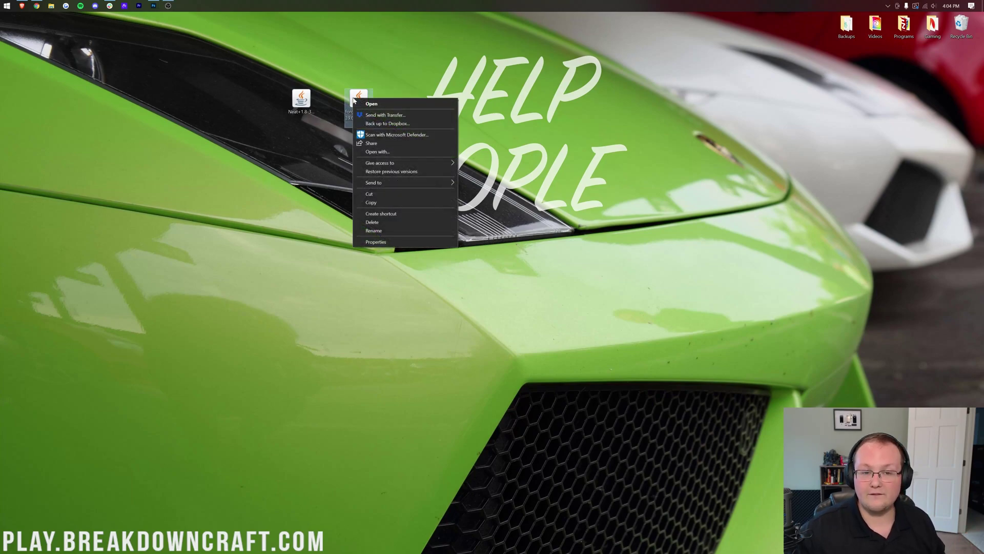
click(387, 153)
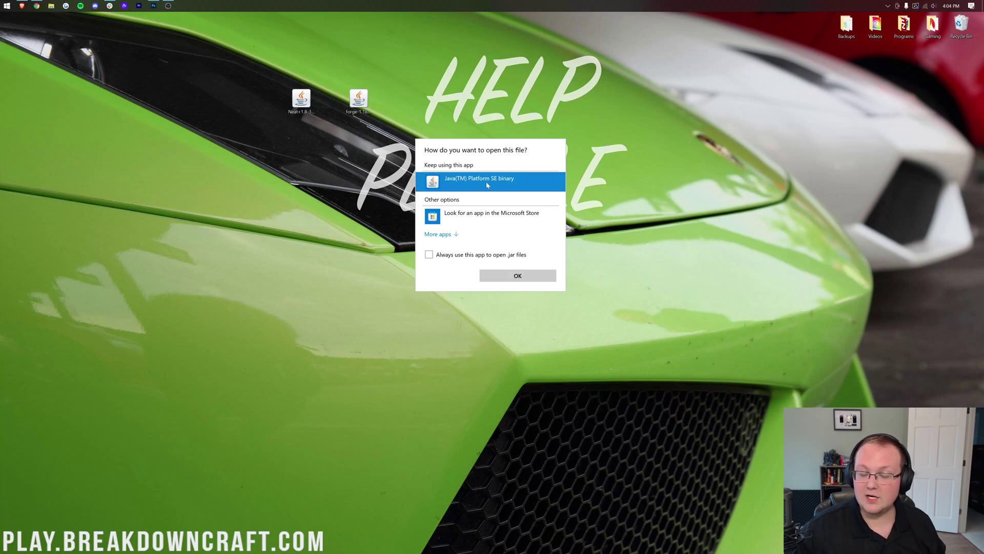
click(508, 275)
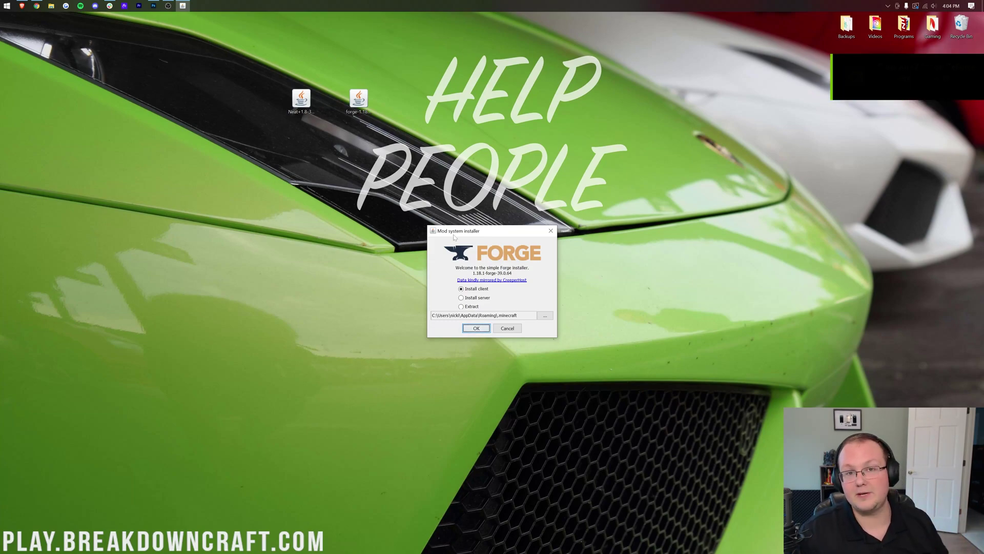
- Install the Forge 1.18.1-39.0.64 client and confirm the success dialog
click(475, 290)
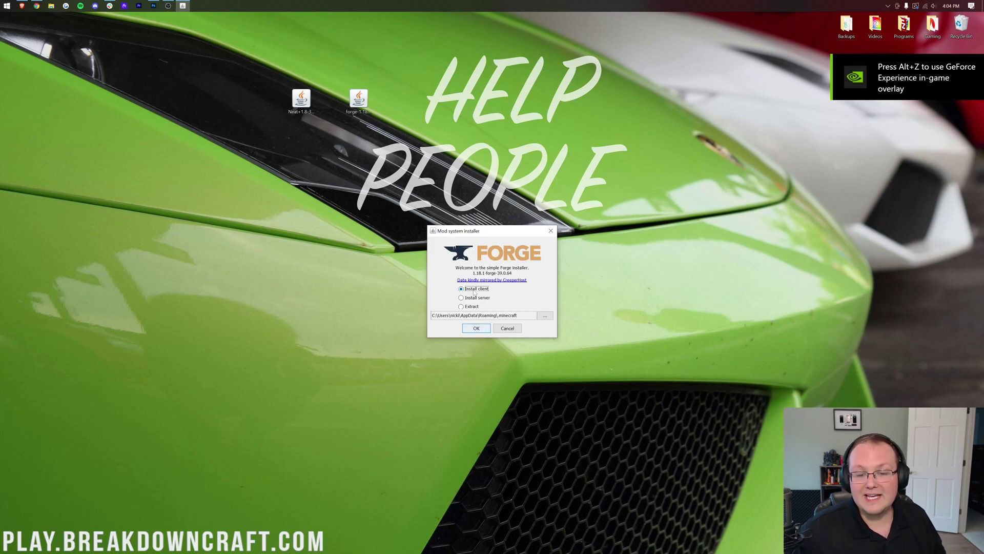
click(475, 328)
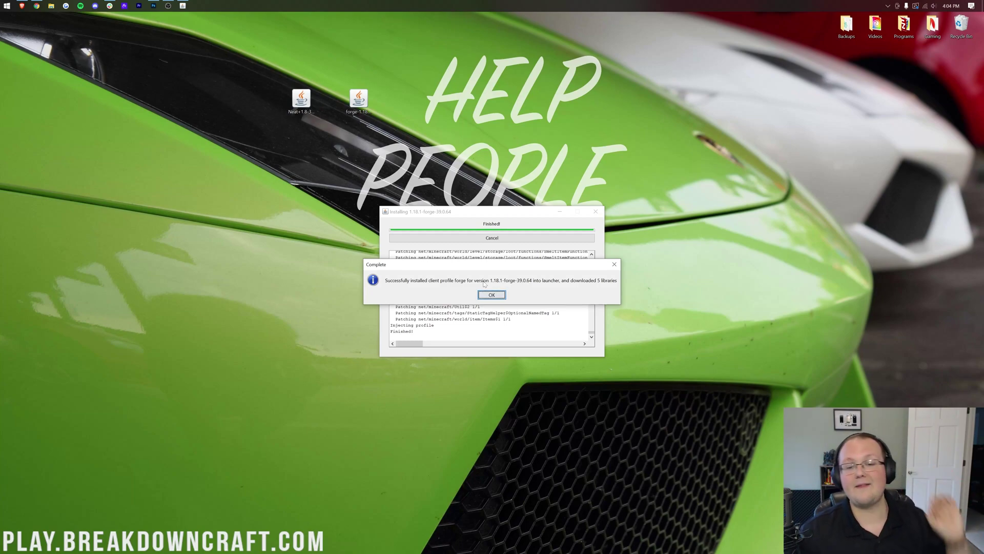
click(500, 297)
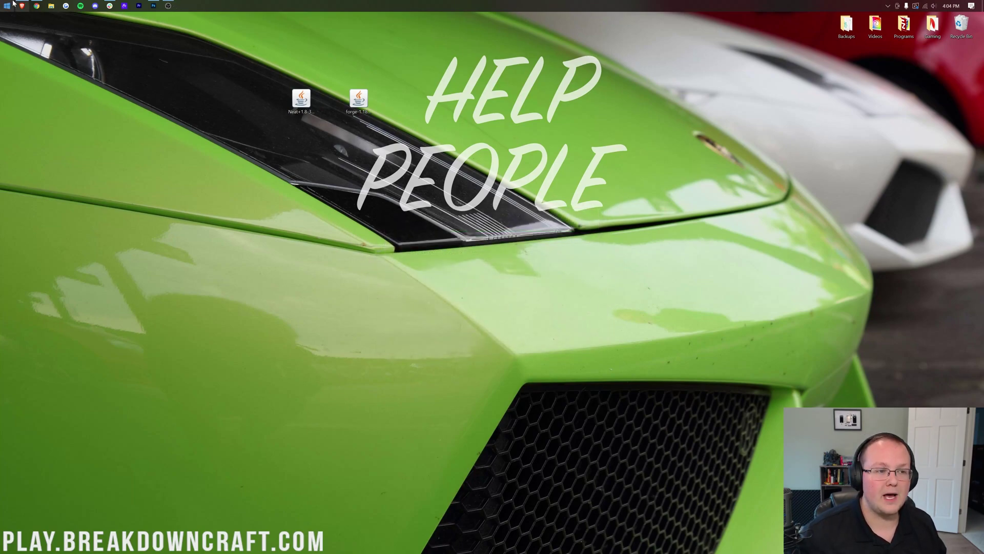
click(12, 4)
- Open Minecraft Launcher and confirm forge 1.18.1-forge-39.0.64 appears in the installation dropdown
text(minecraft)
key(Return)
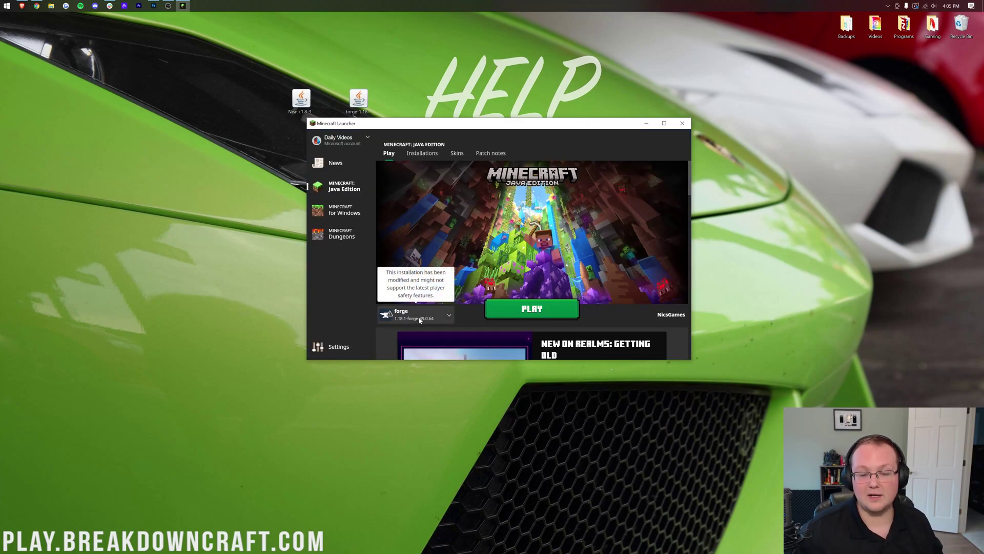
click(450, 316)
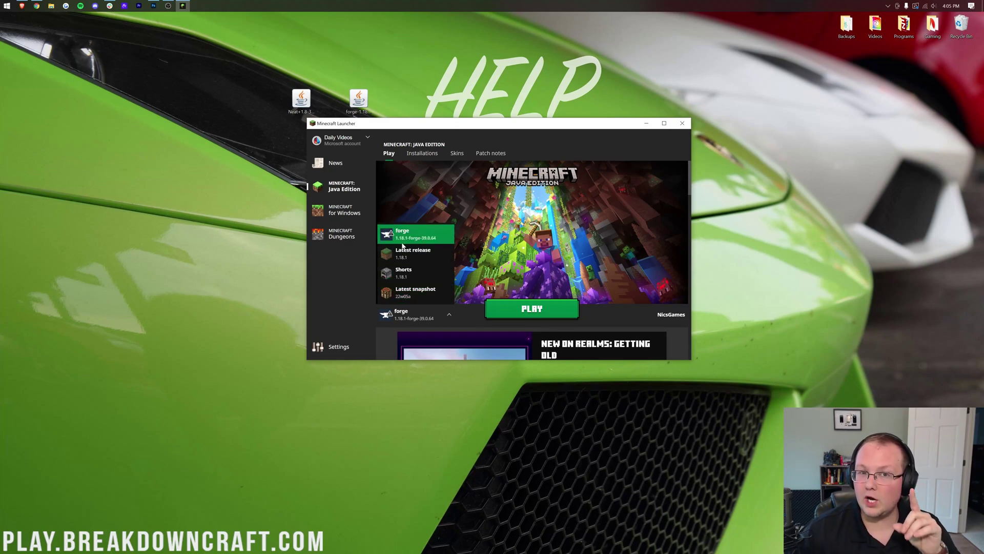
click(403, 240)
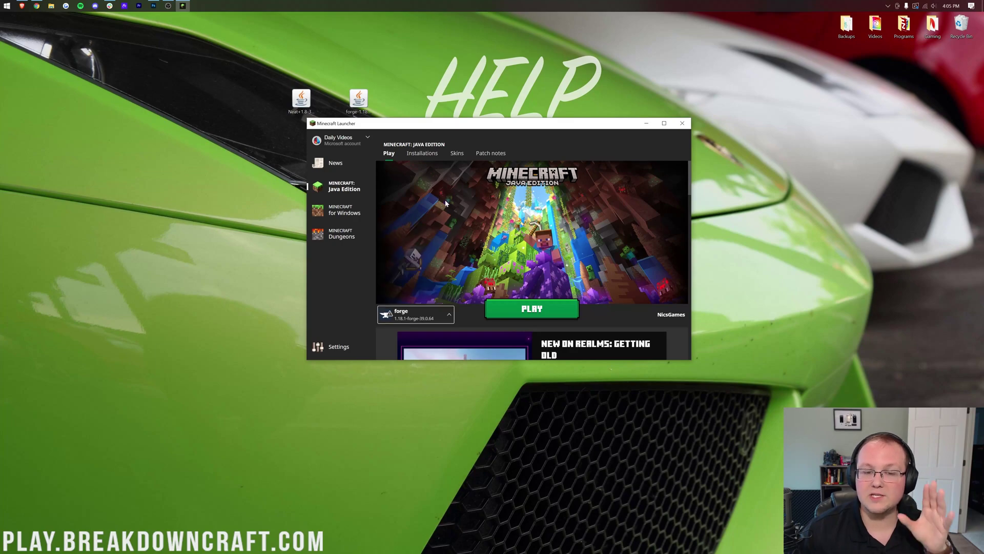
- View Installations, toggle the Modded filter off and on, and cancel the forge launch warning
click(423, 154)
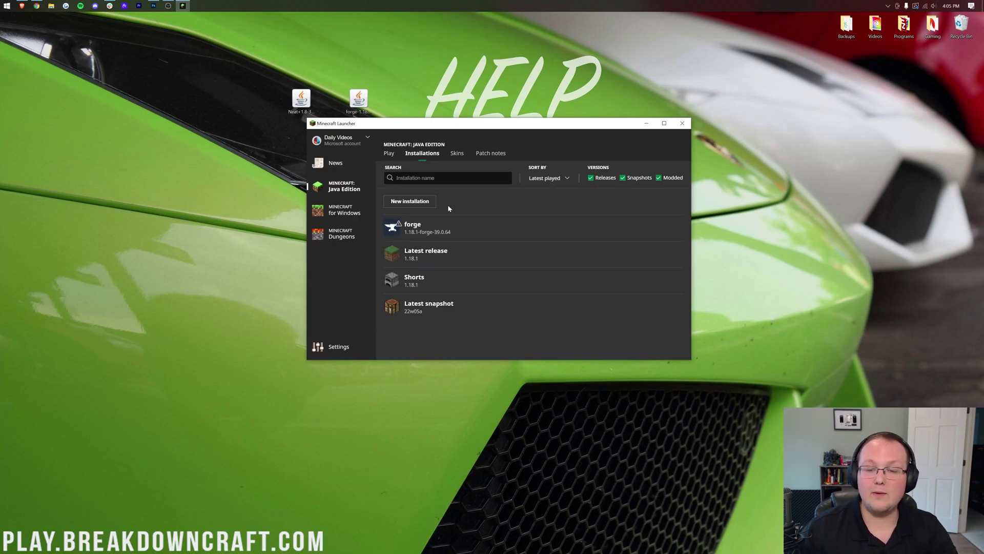
click(658, 178)
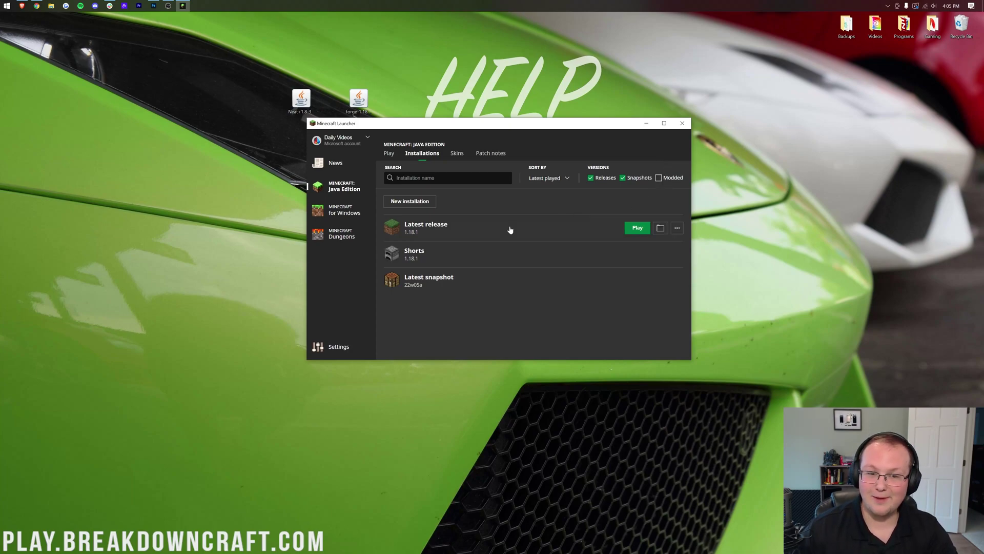
click(660, 178)
mouse_move(422, 226)
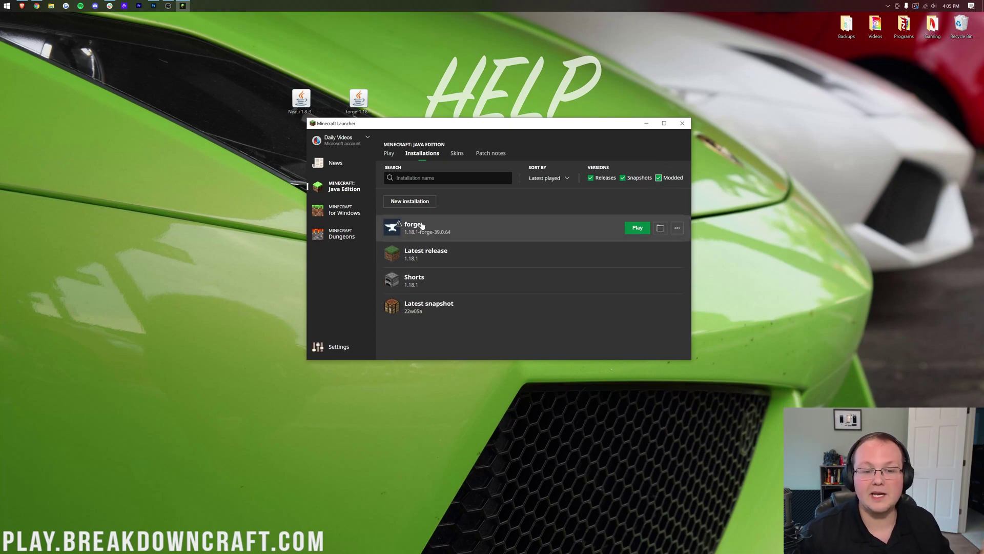
click(635, 228)
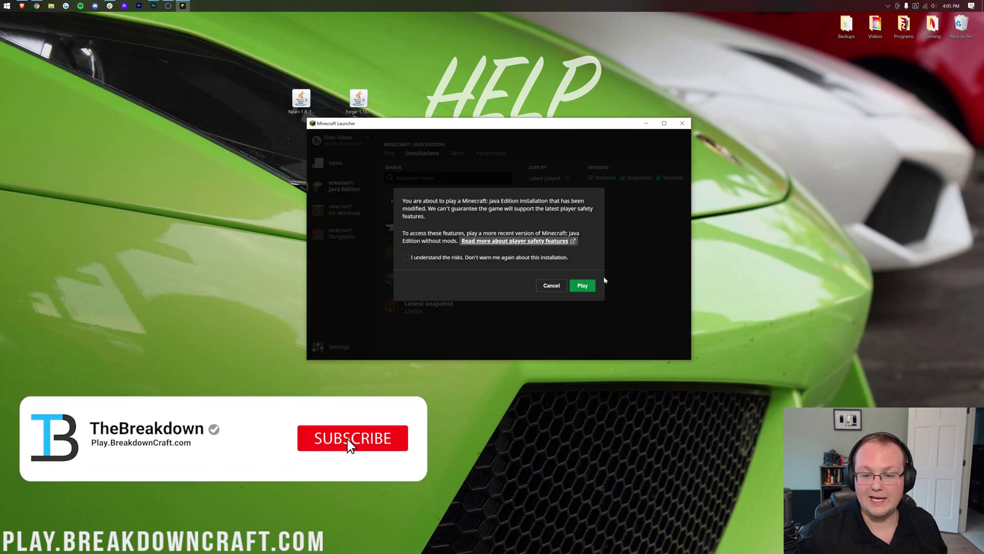
click(557, 287)
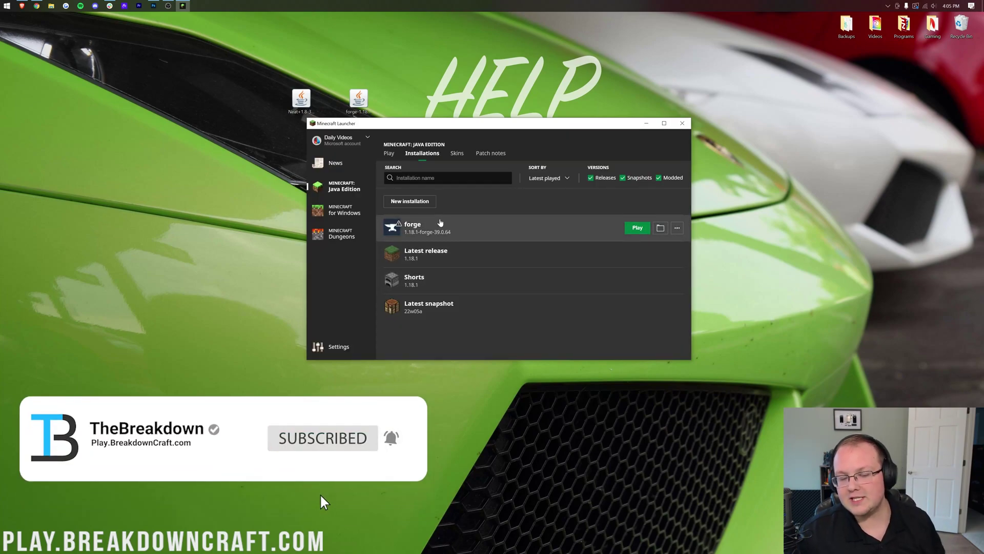
- Start a new installation named Play.BreakdownCraft.com using release 1.18.1-forge-39.0.64
click(405, 202)
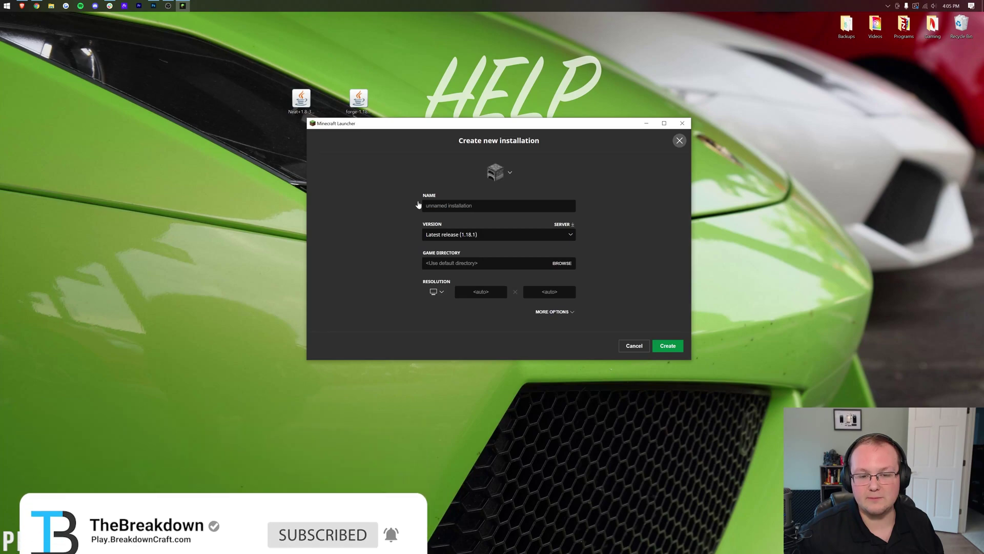
text(Play.BreakdownCraft.com)
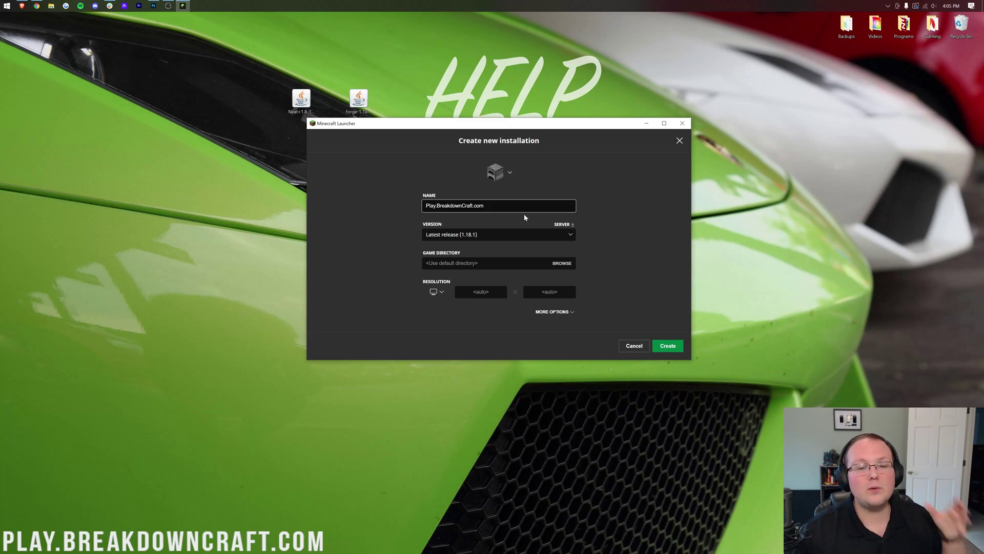
key(ctrl+a)
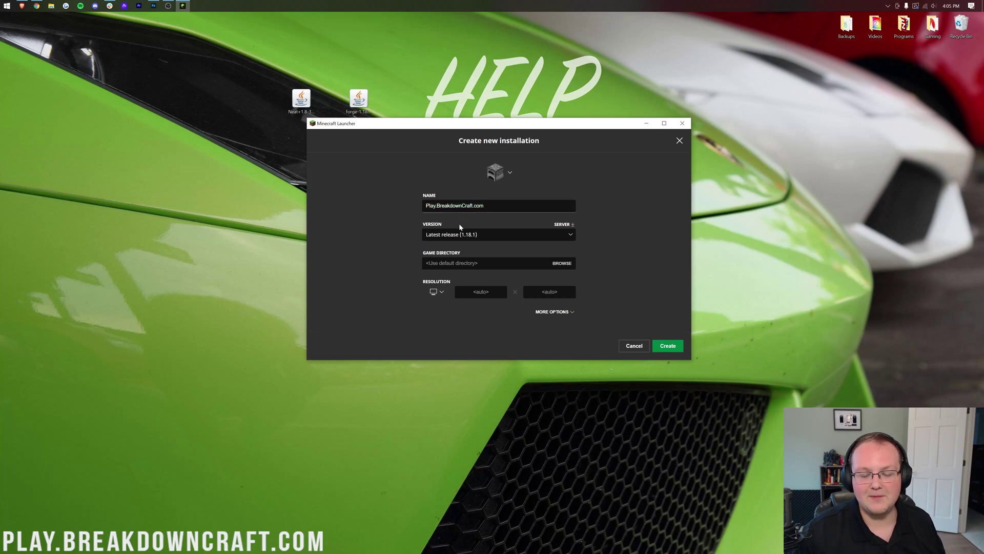
click(456, 236)
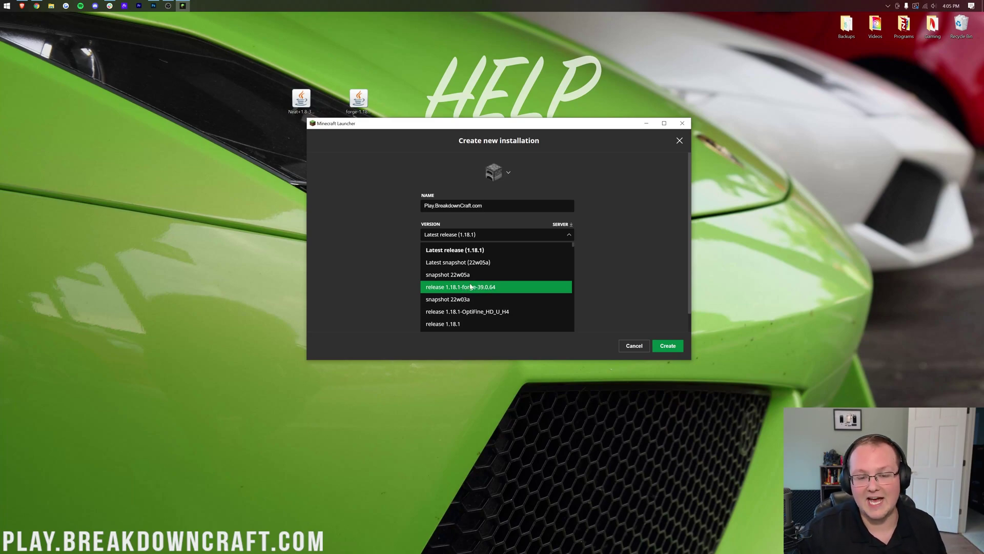
scroll(476, 288, down, 5)
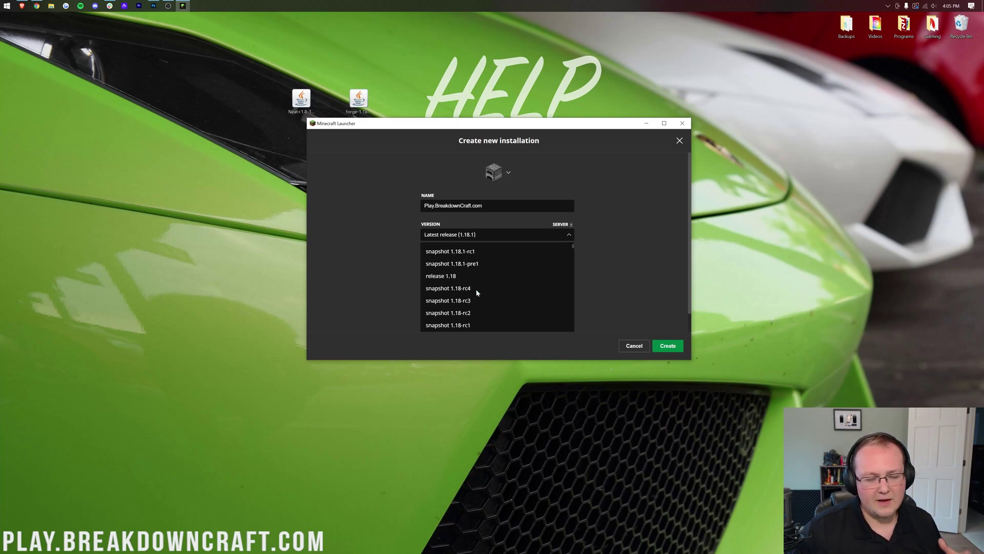
scroll(476, 288, up, 5)
click(477, 290)
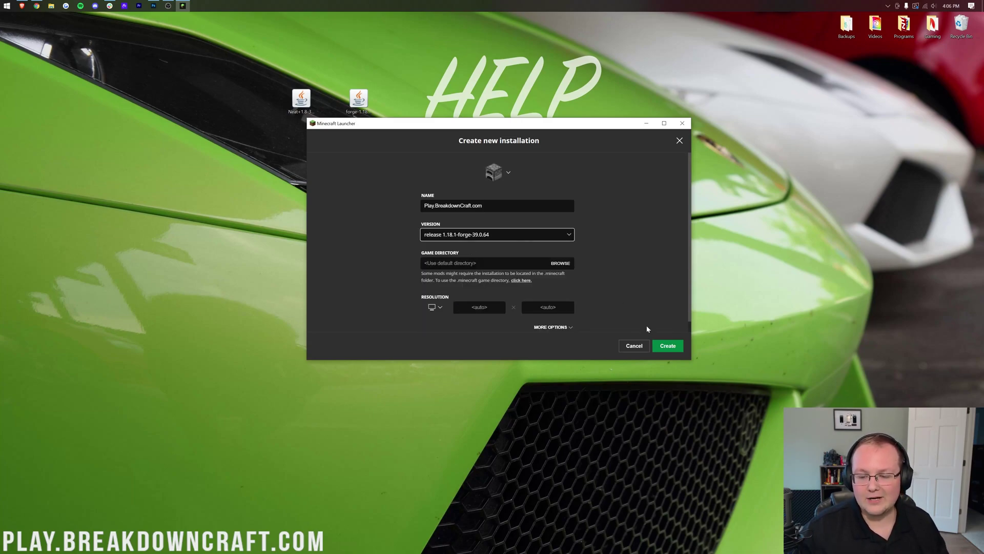
- Set its resolution to 1920x1080, create the installation and launch it
click(435, 307)
click(435, 280)
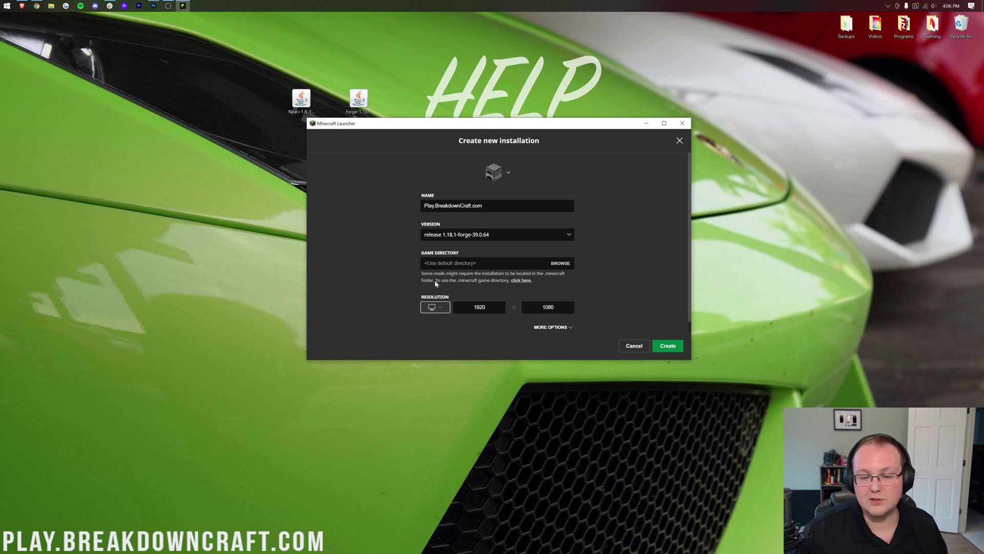
click(668, 346)
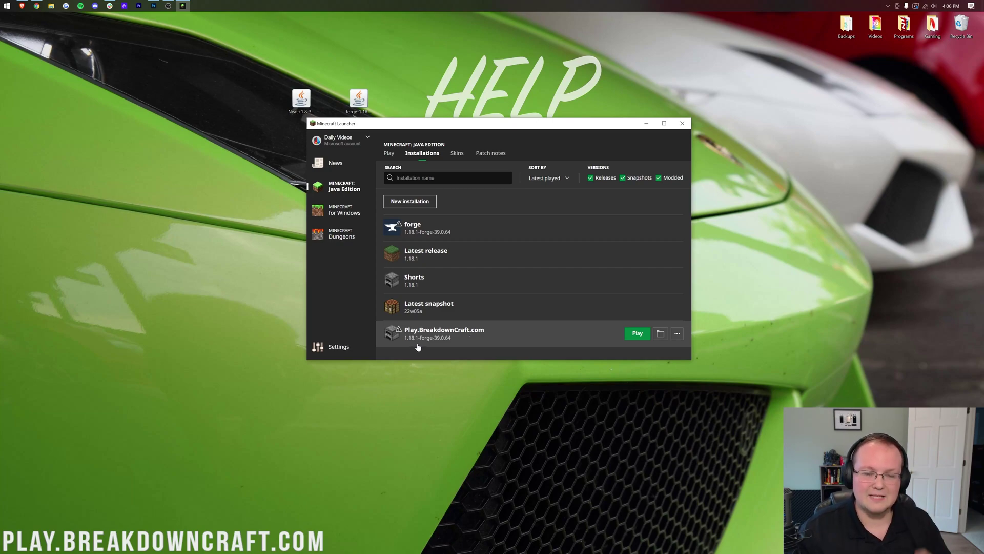
click(629, 333)
- Get past the warning and move Neat-1.18-30.jar from the desktop into the game's mods folder
click(550, 290)
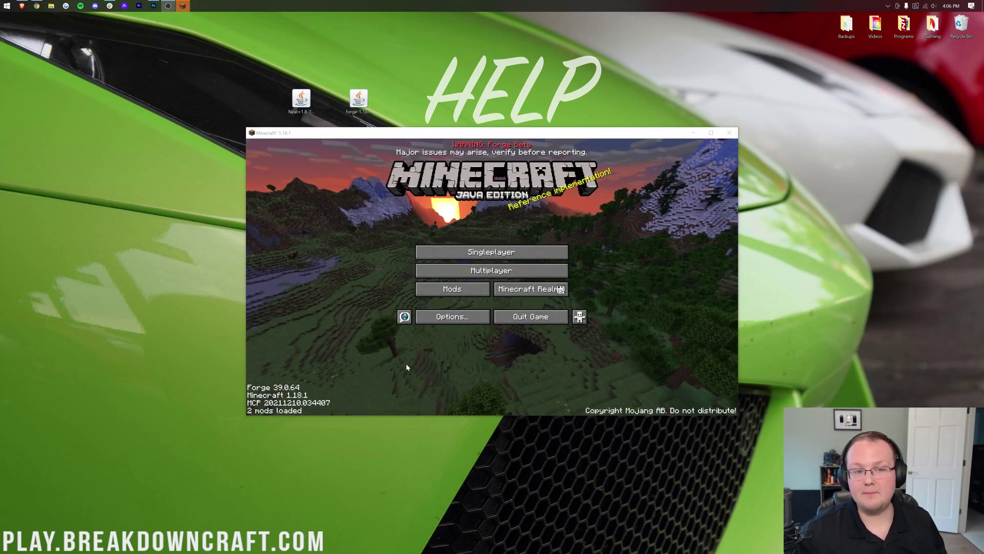
click(451, 288)
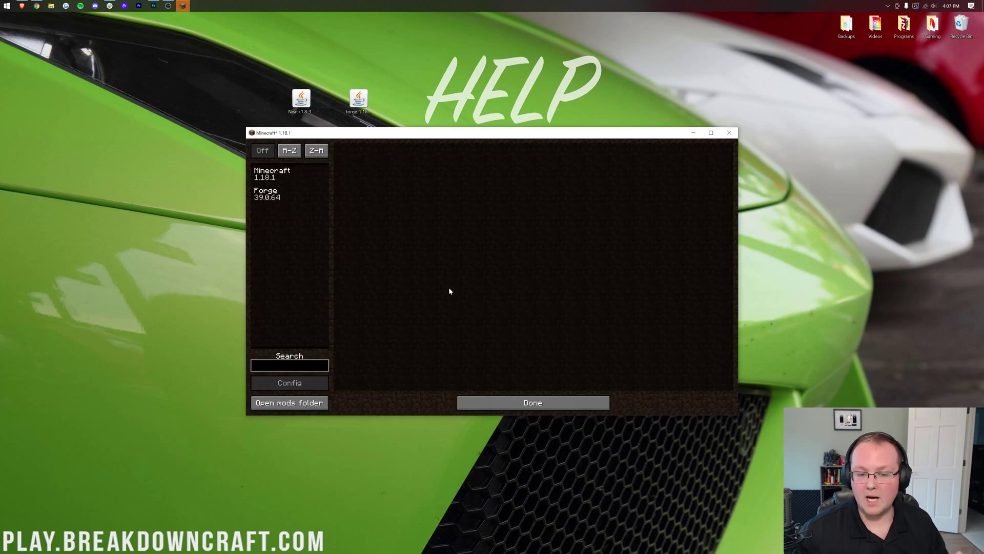
click(286, 403)
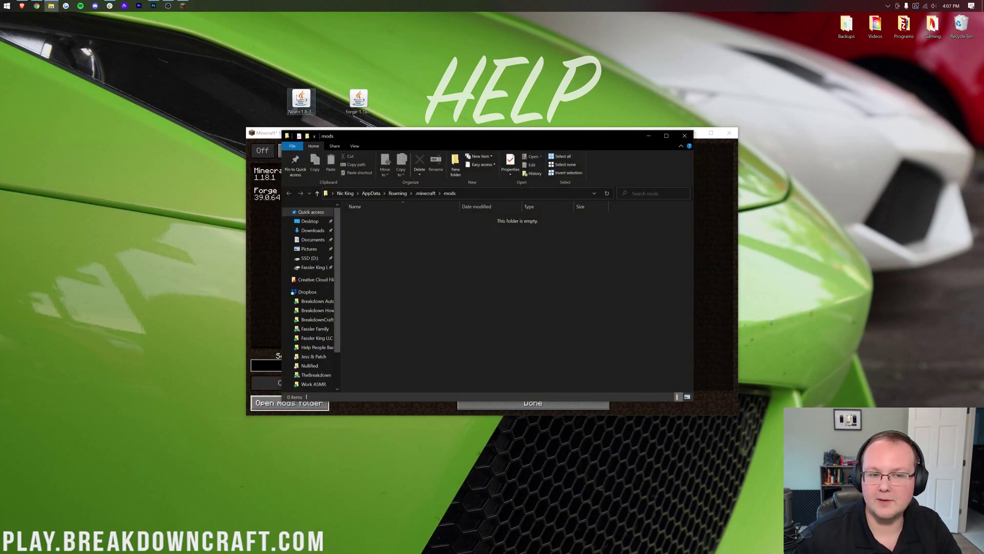
mouse_move(301, 100)
mouse_down()
mouse_move(462, 82)
mouse_move(506, 258)
mouse_up()
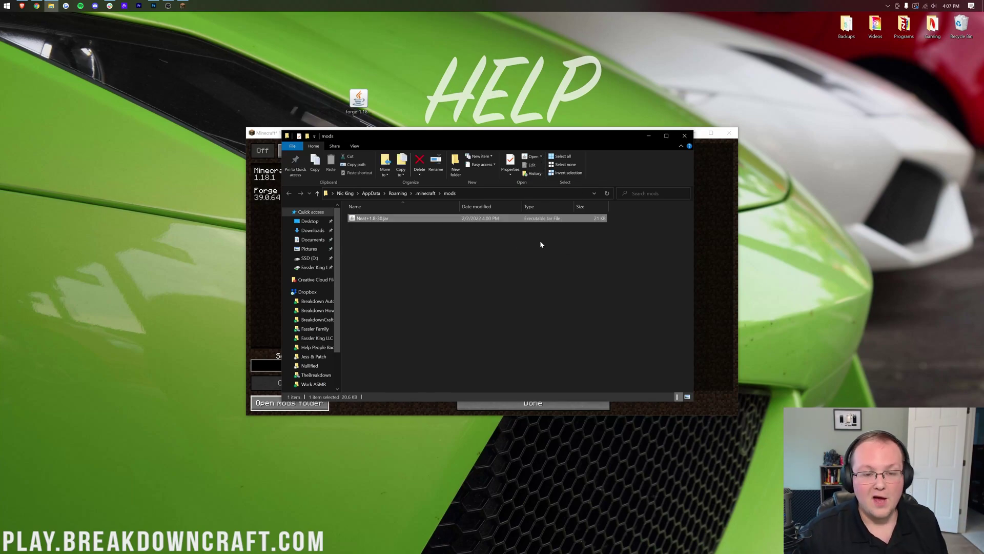
click(684, 136)
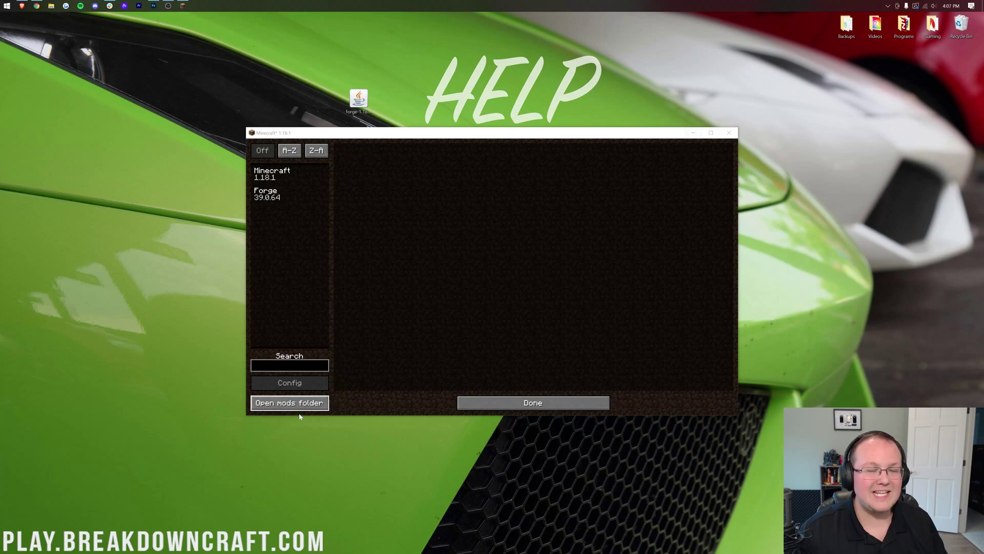
- Quit Minecraft from the main menu and reopen the launcher by searching 'minecraft'
click(495, 404)
click(521, 311)
click(2, 3)
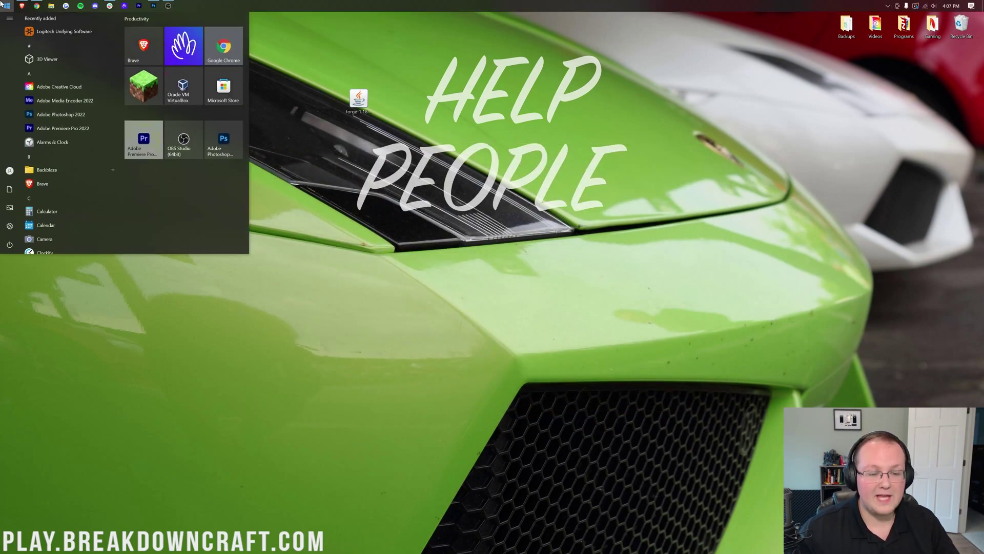
text(minecraft)
key(Return)
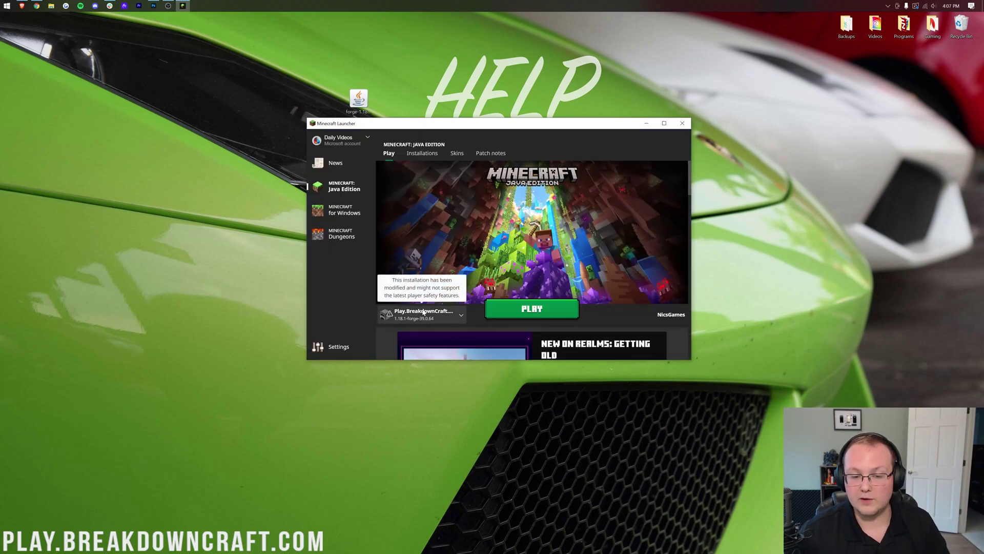
- Launch Play.BreakdownCraft.com, accepting the modified-installation risks, to reach Forge 1.18.1 with 3 mods loaded
click(425, 313)
click(421, 230)
click(413, 312)
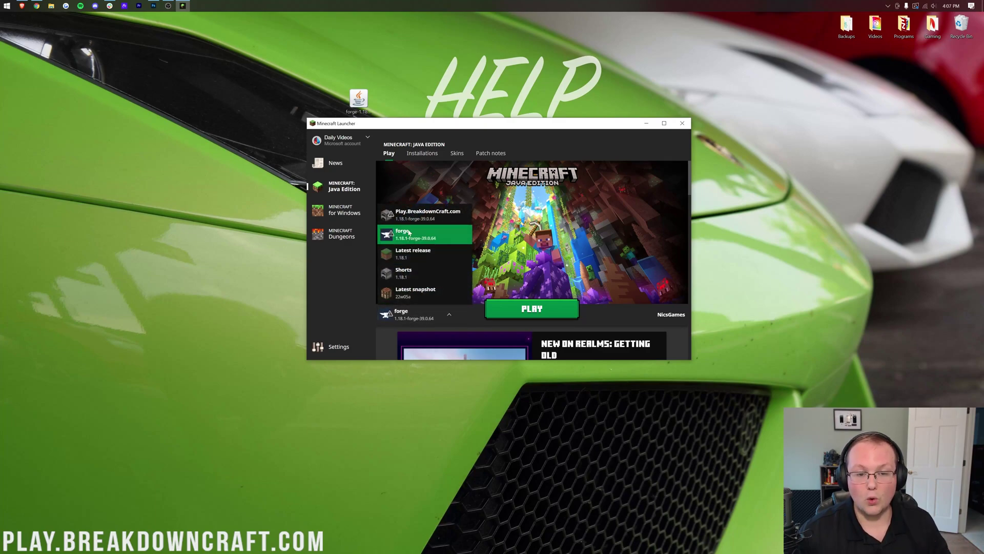
click(406, 222)
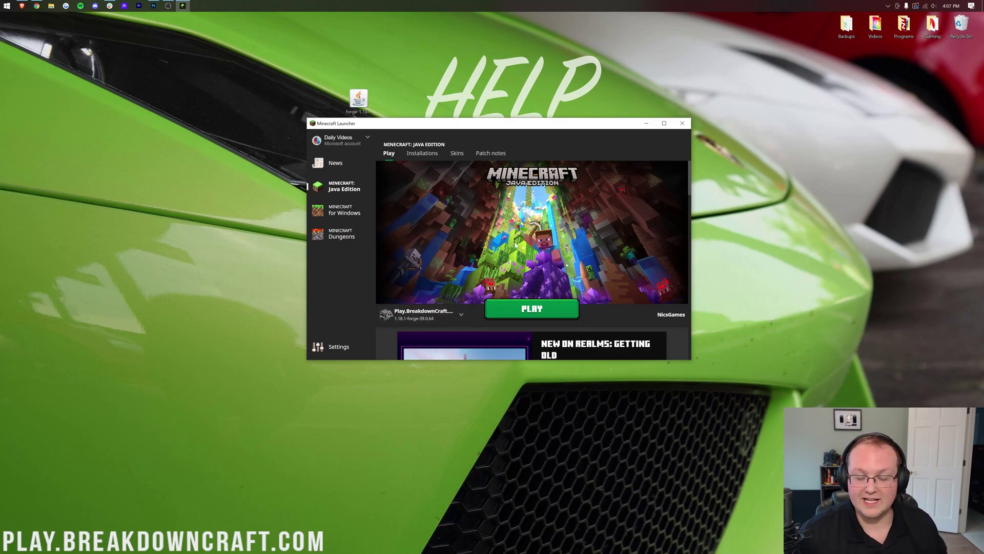
click(533, 310)
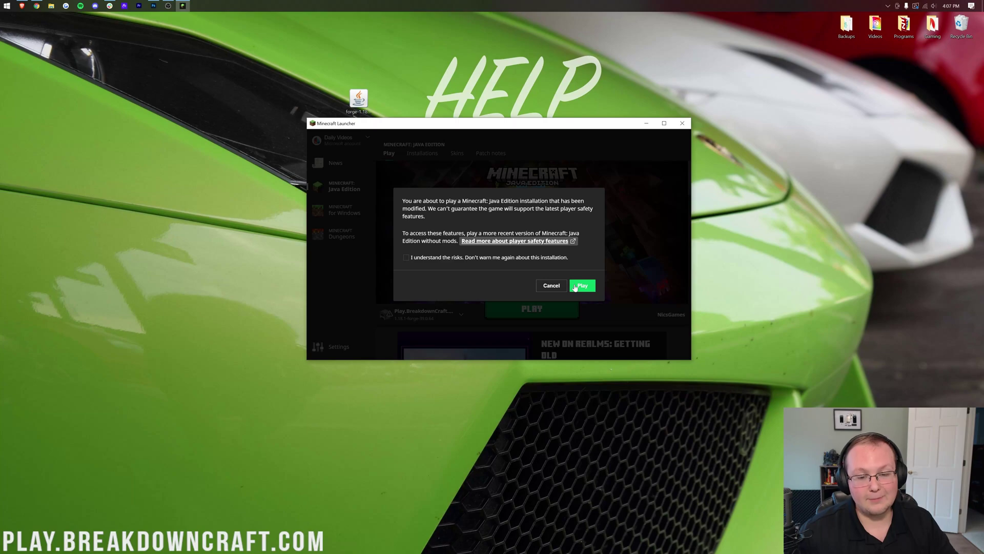
click(553, 258)
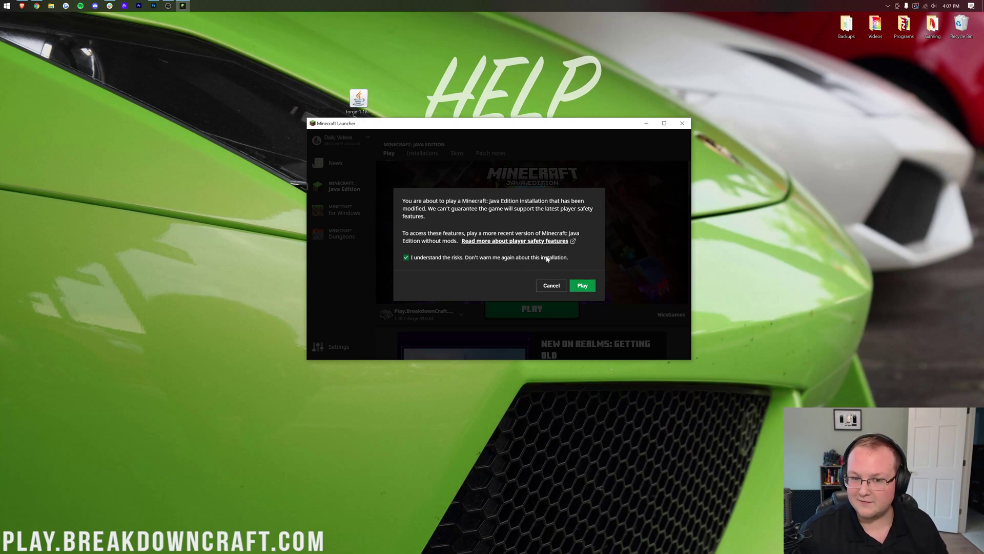
click(587, 284)
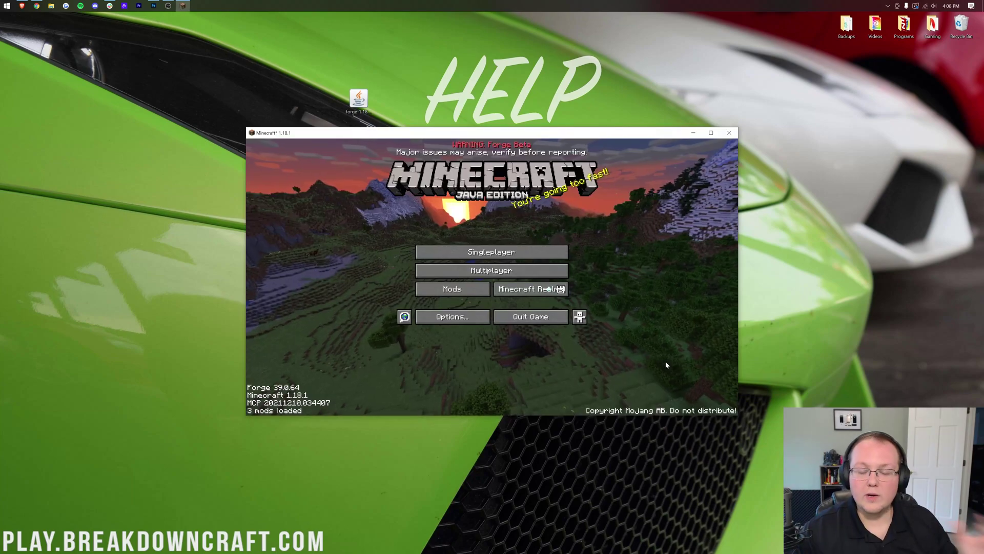
- Check that Neat 1.8-30 appears in the Mods list, then load the first singleplayer world
click(444, 291)
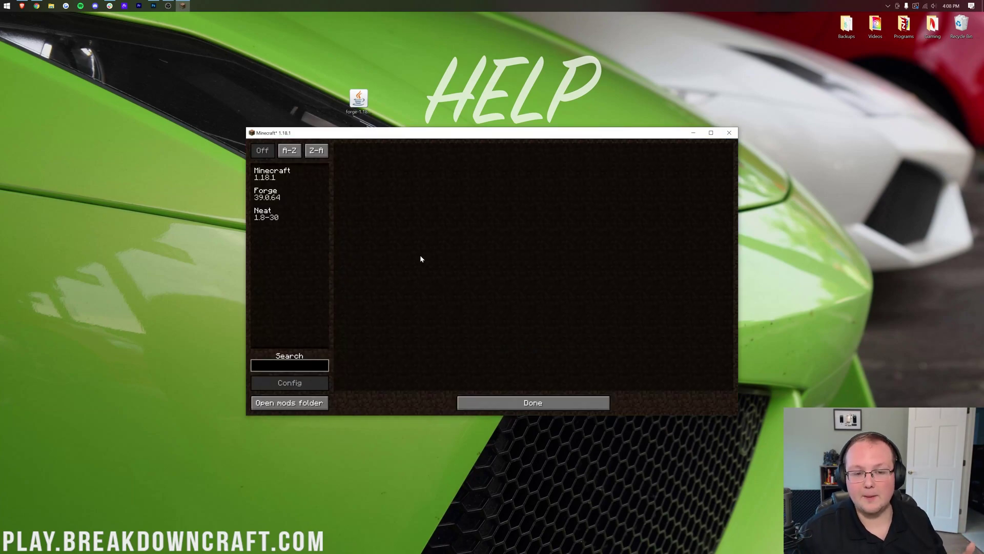
click(307, 214)
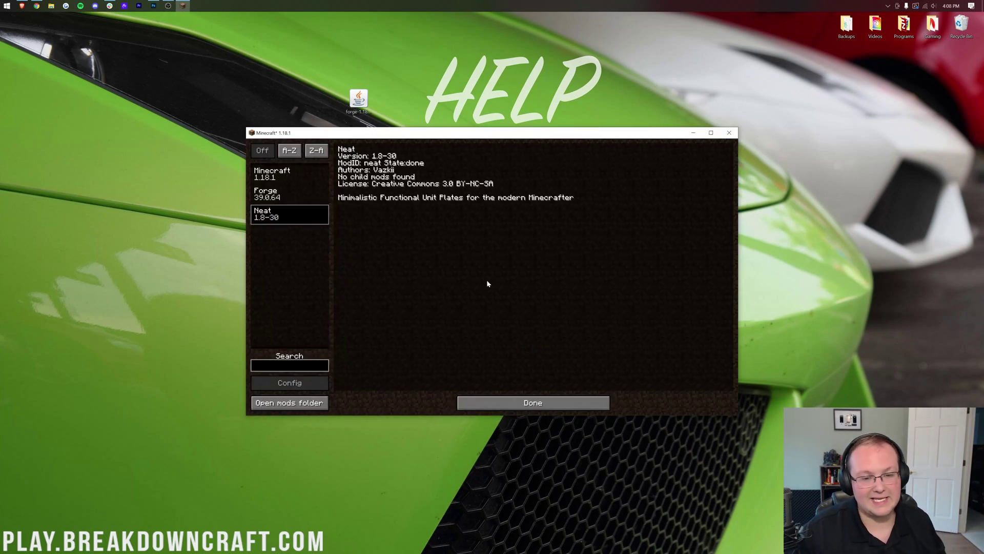
click(546, 404)
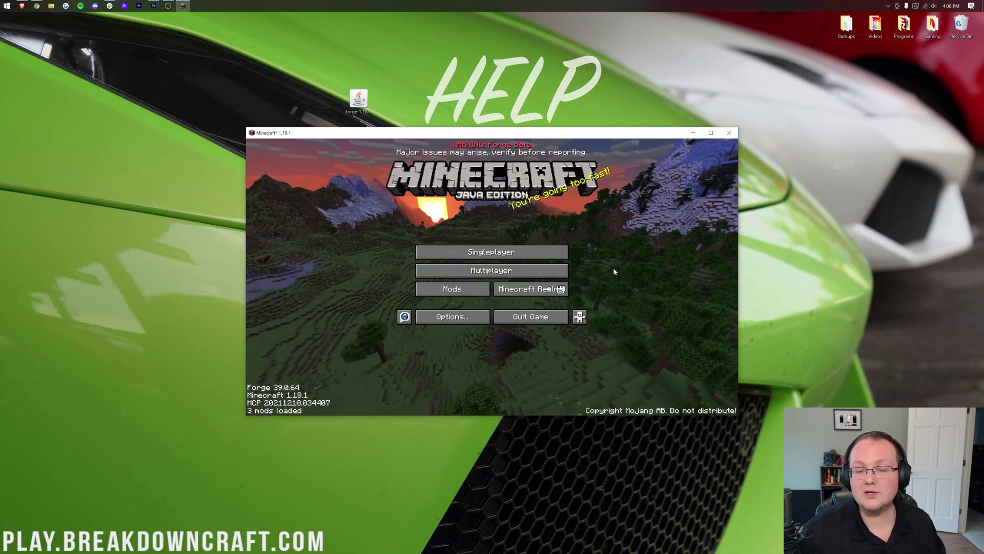
click(554, 257)
double_click(482, 194)
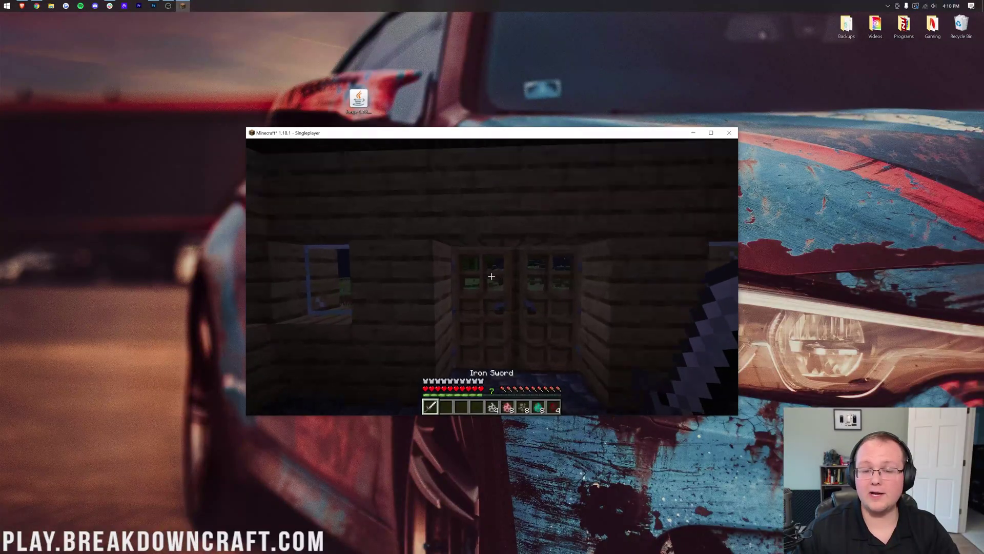
- Walk out of the hut and kill two zombies with the iron sword
key(w)
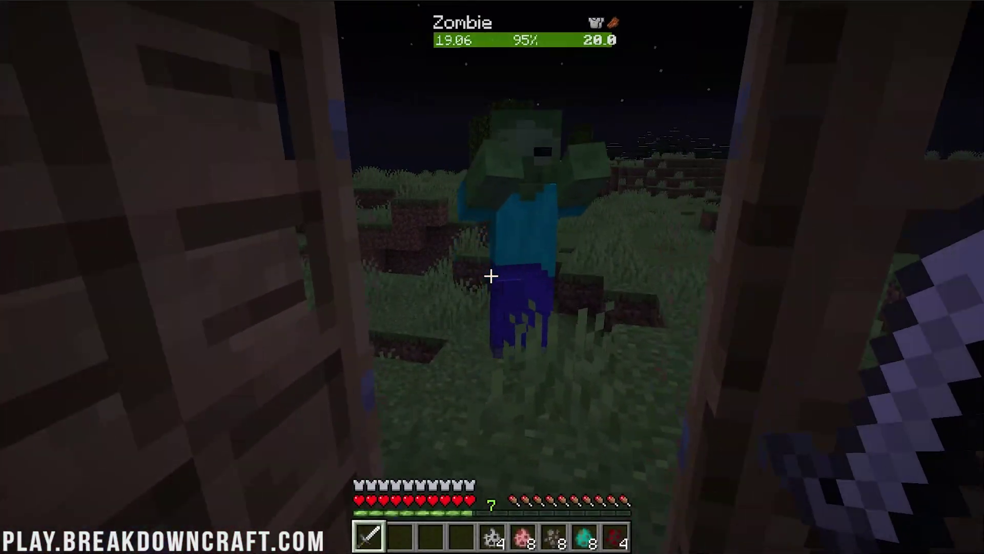
click(491, 276)
click(491, 277)
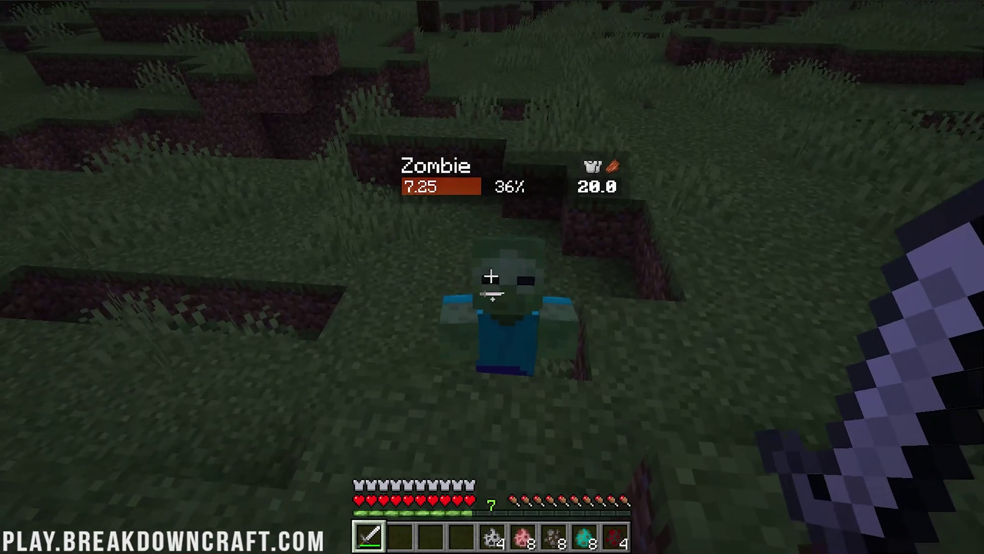
click(491, 277)
click(491, 276)
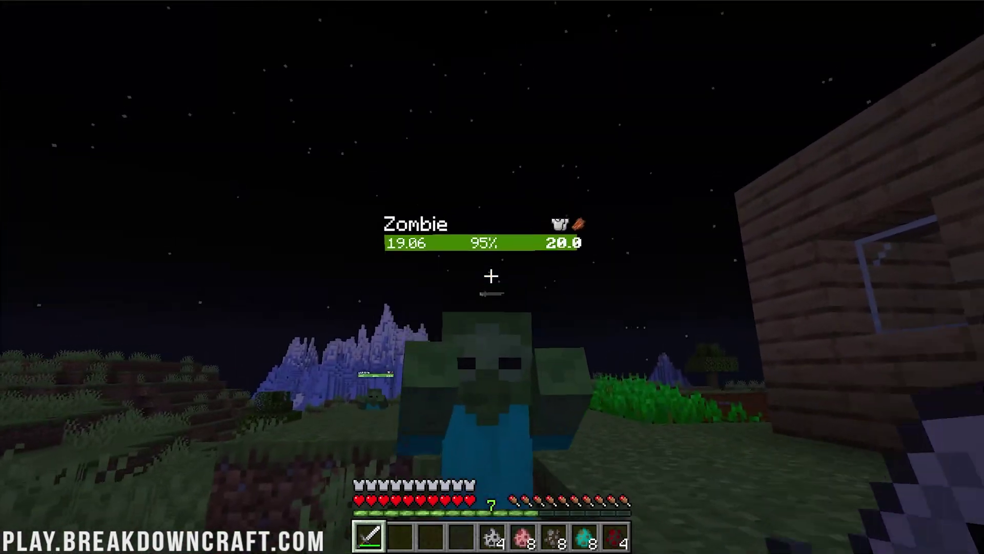
click(491, 277)
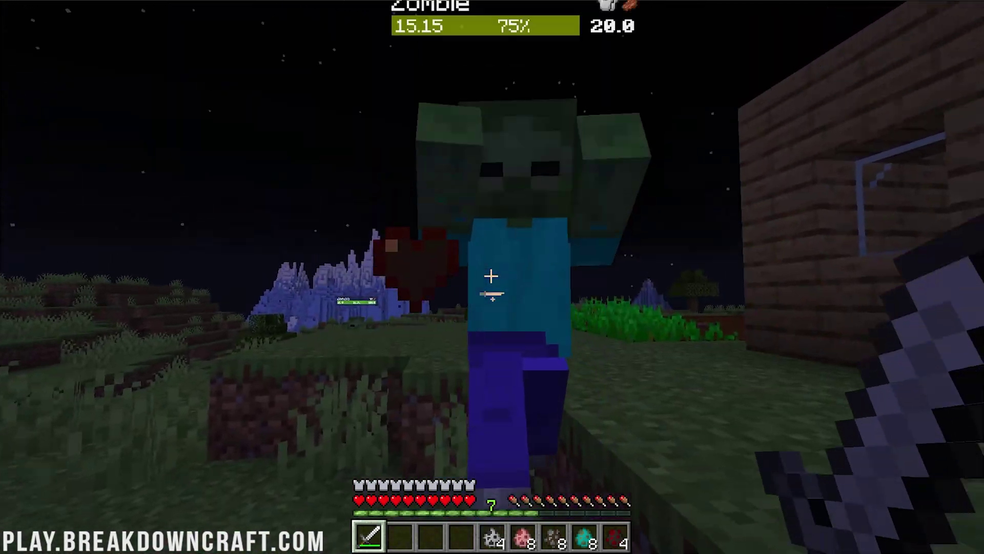
click(491, 276)
click(491, 276)
click(491, 276)
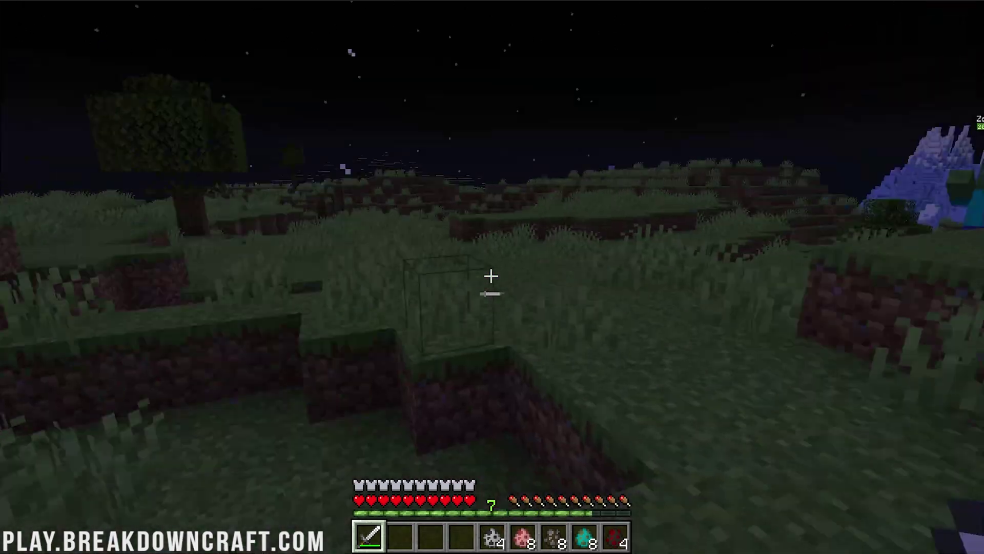
- Spawn a skeleton, pig, cow, zombie and spider from the spawn eggs in hotbar slots 5–9
key(5)
right_click(492, 276)
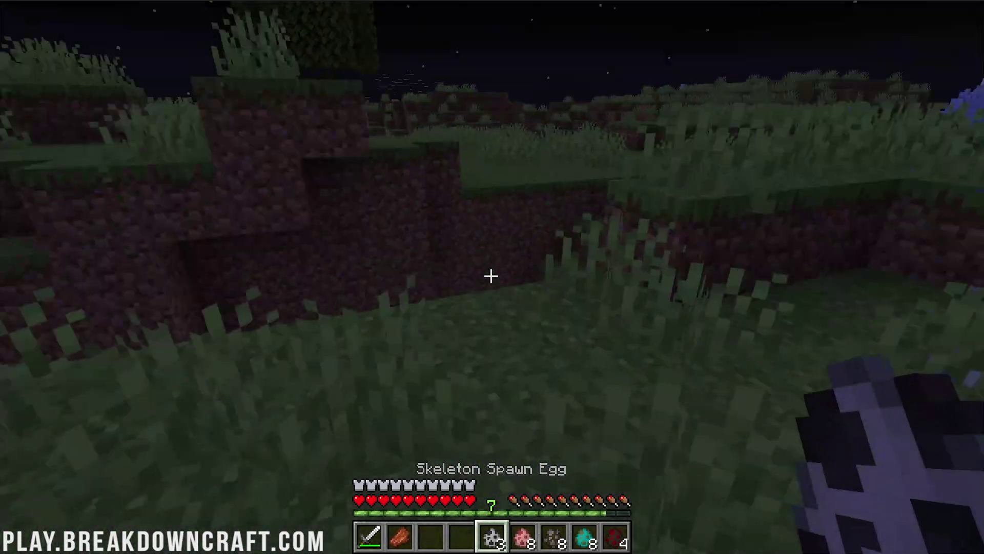
key(6)
right_click(491, 277)
key(7)
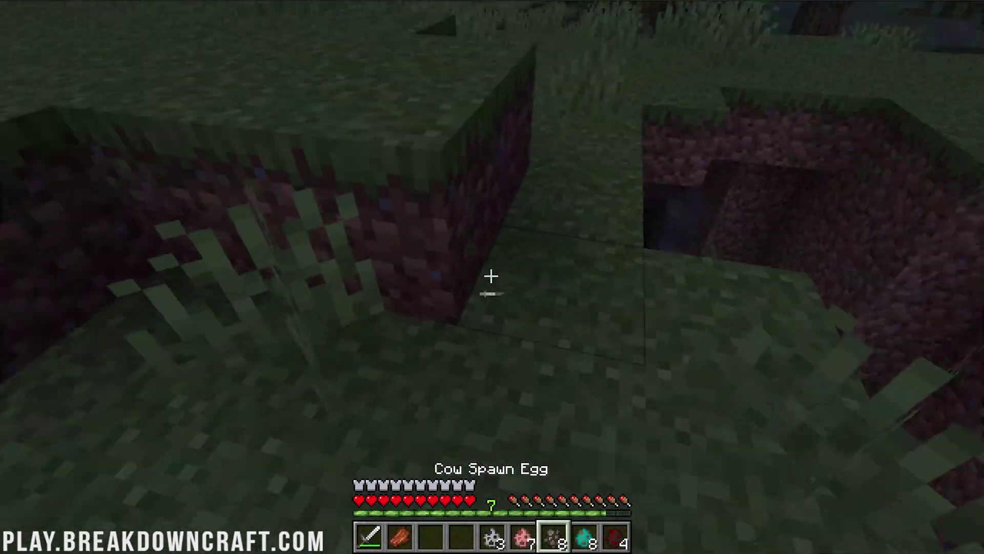
right_click(491, 276)
key(8)
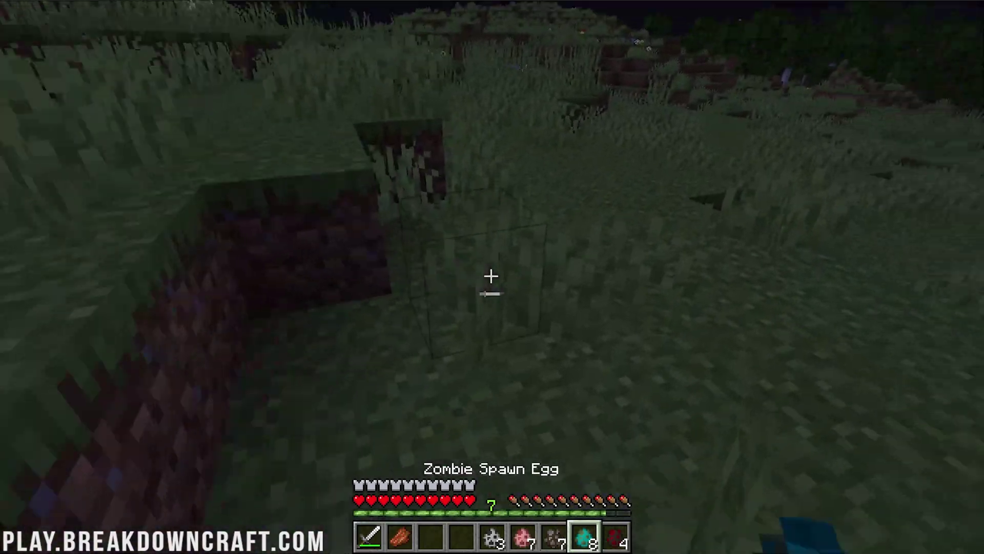
right_click(491, 276)
key(9)
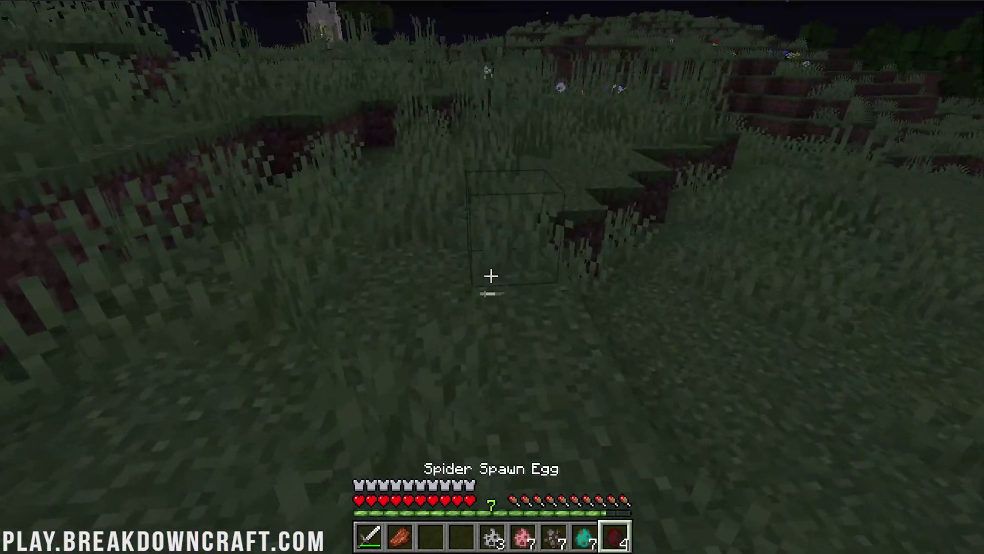
right_click(491, 276)
- Equip the iron sword and kill the spider and the zombie behind it
key(4)
key(1)
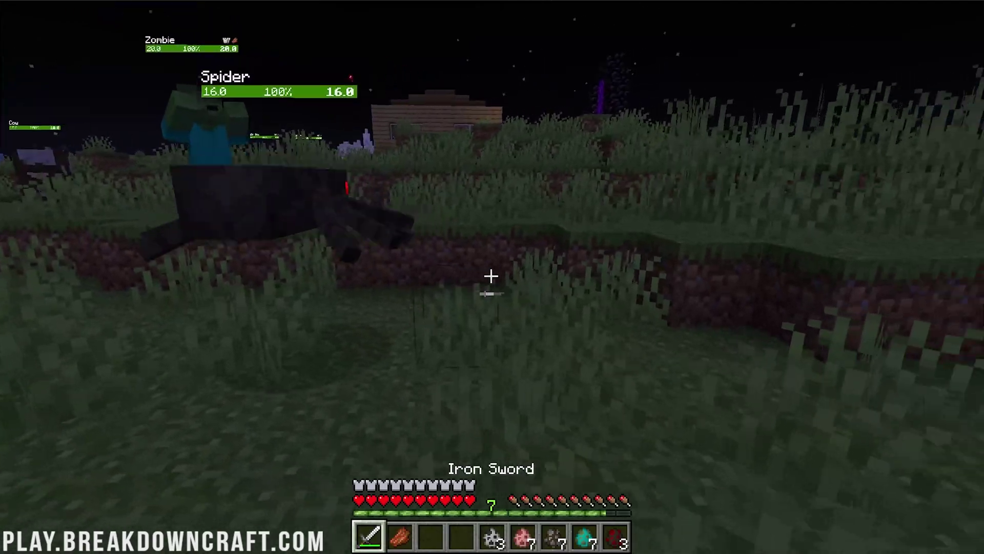
click(491, 276)
click(491, 277)
click(491, 276)
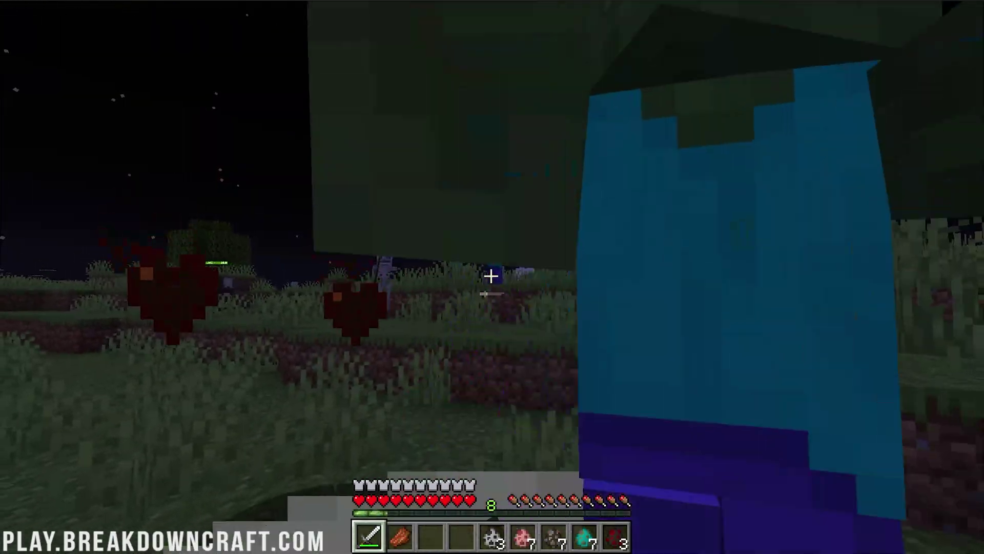
click(491, 276)
click(491, 276)
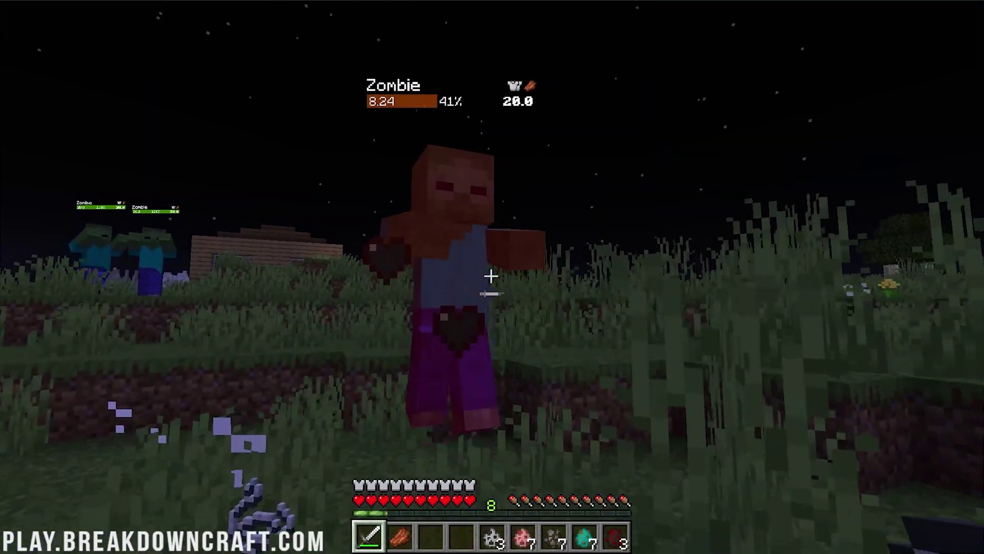
click(491, 276)
click(491, 276)
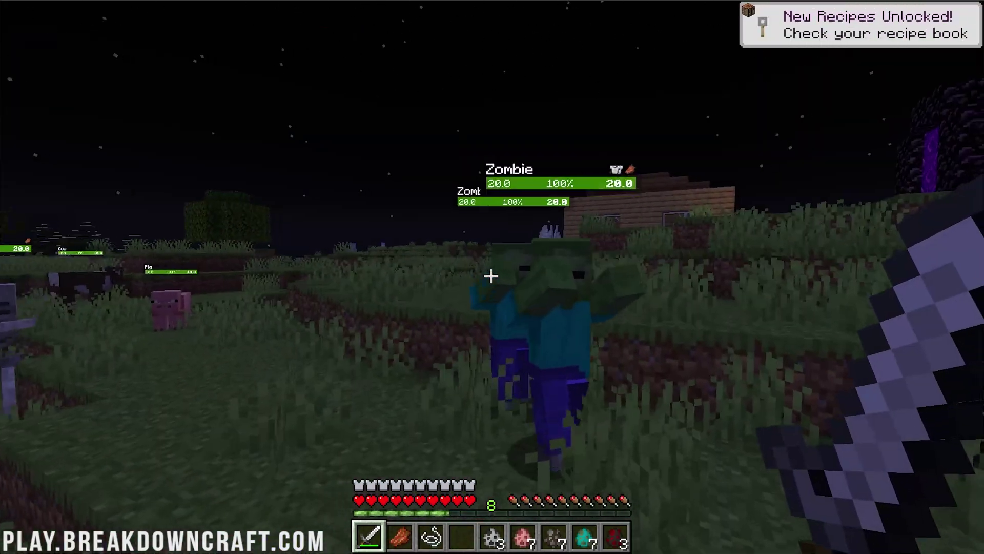
- Attack the remaining zombies, bringing one down to 1.35 health before killing it
click(492, 276)
click(491, 276)
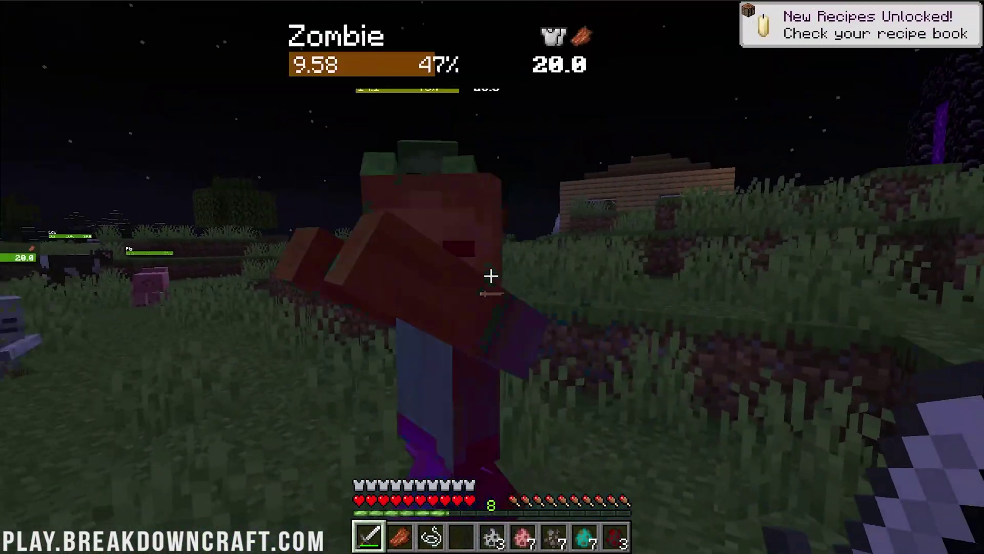
click(491, 277)
click(492, 276)
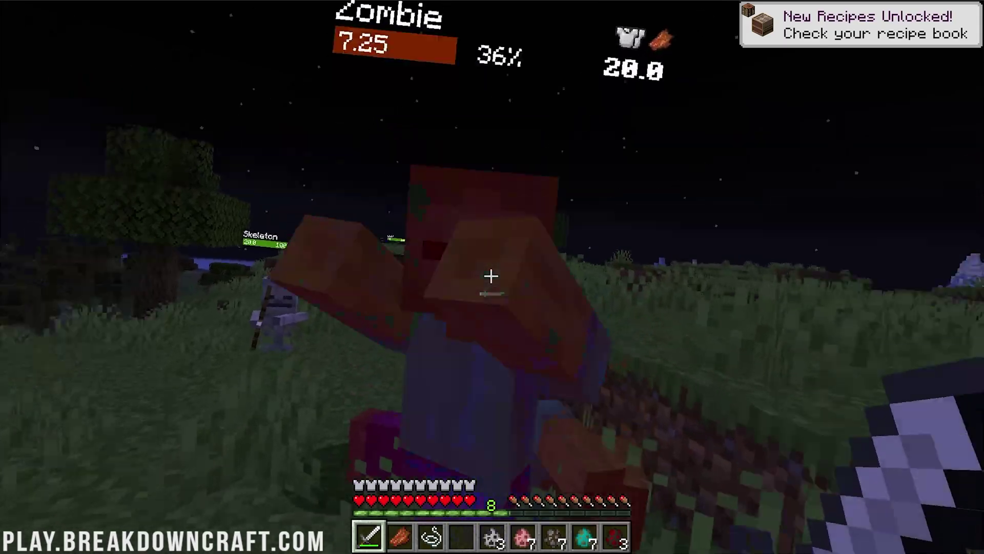
click(491, 277)
click(491, 277)
click(491, 276)
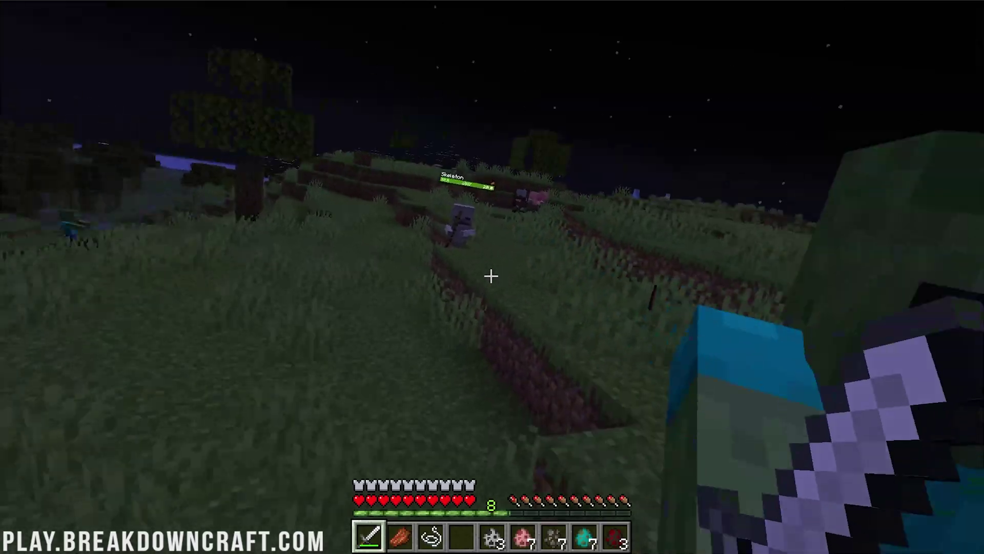
click(491, 276)
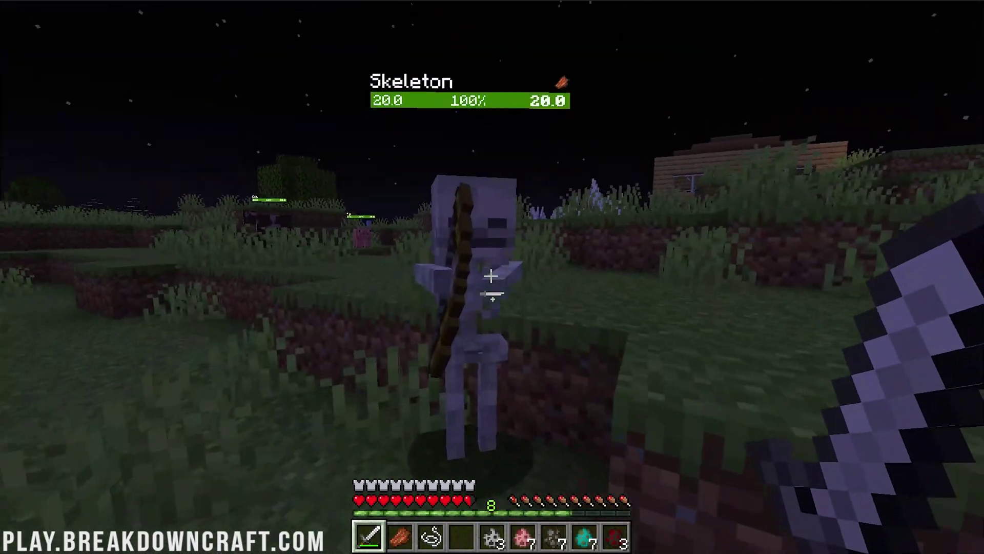
- Hit the skeleton down to 2.0 health, damage the cow, and kill the pig
click(491, 277)
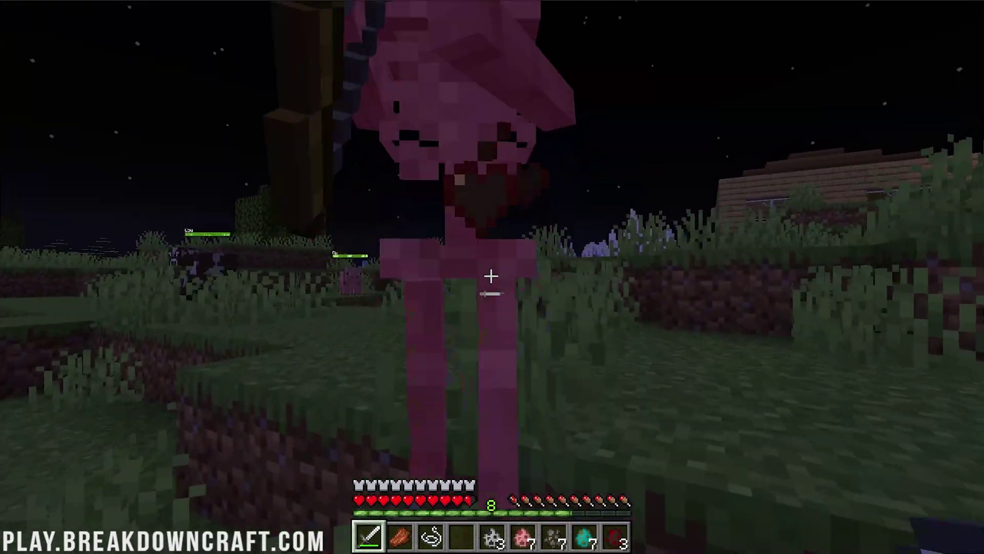
click(491, 276)
click(491, 276)
click(491, 276)
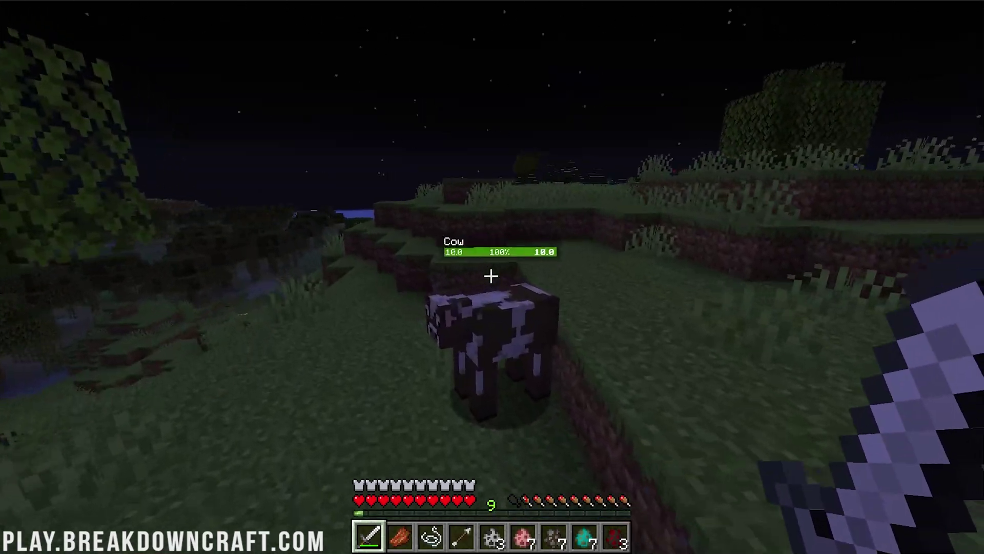
click(491, 276)
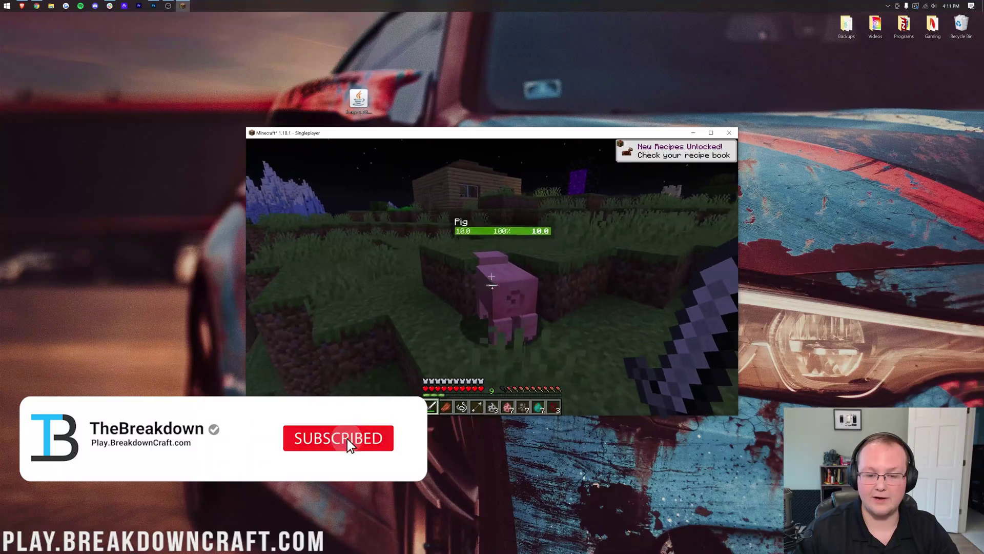
click(491, 277)
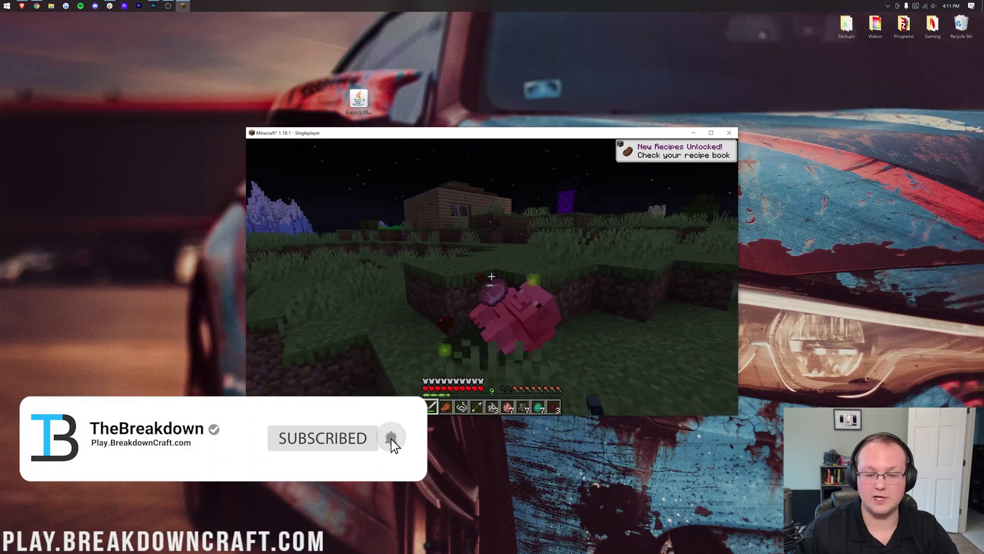